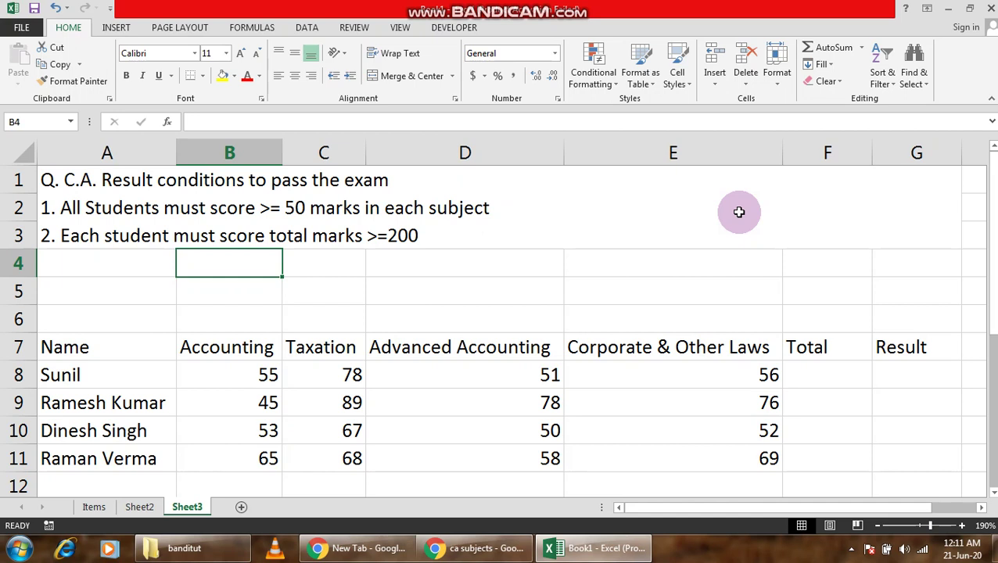
left_click(594, 269)
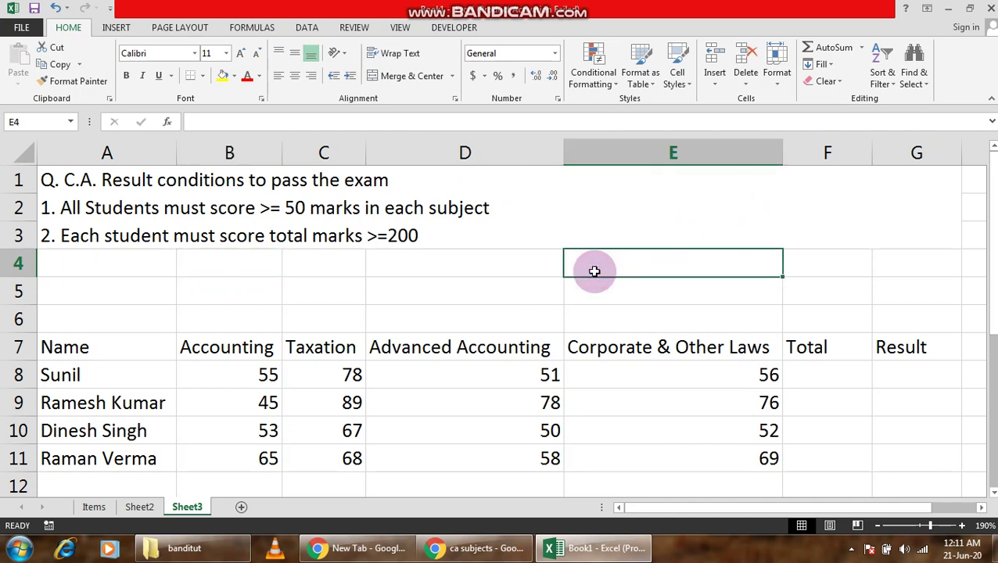
left_click(471, 273)
left_click(317, 273)
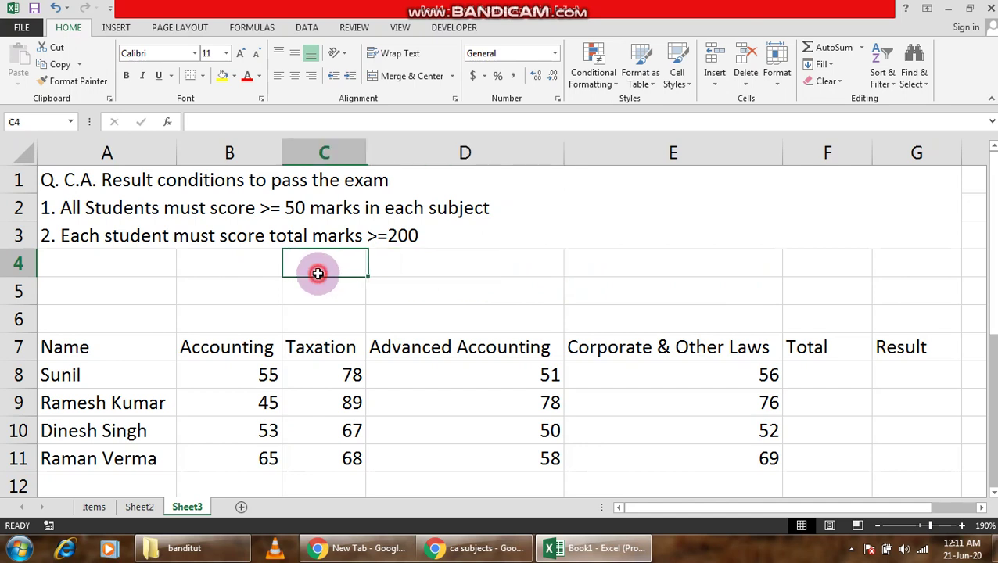
left_click(201, 269)
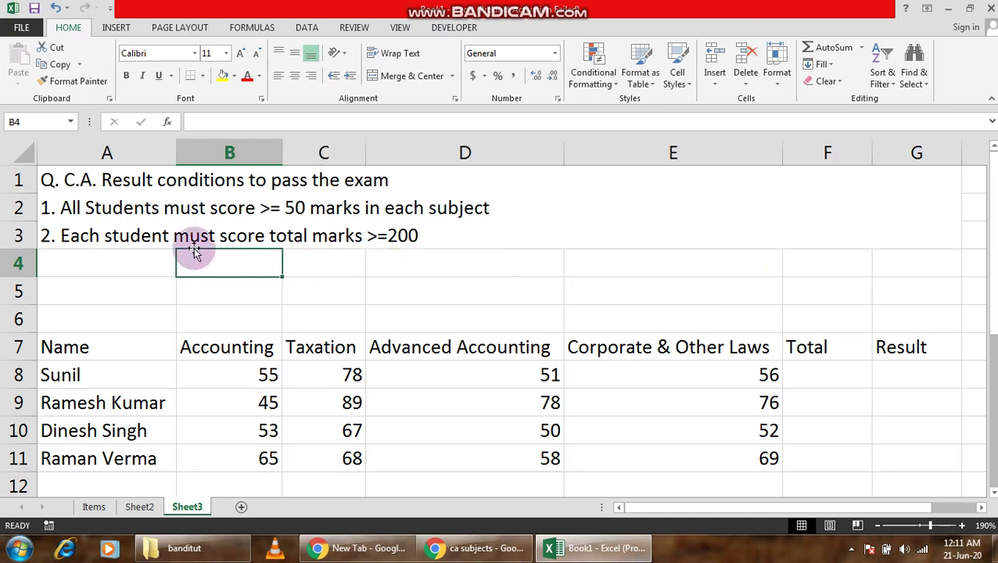
Remove the word "All" from the first pass condition in merged cell A1 so it starts with "Students must score"
left_click(183, 192)
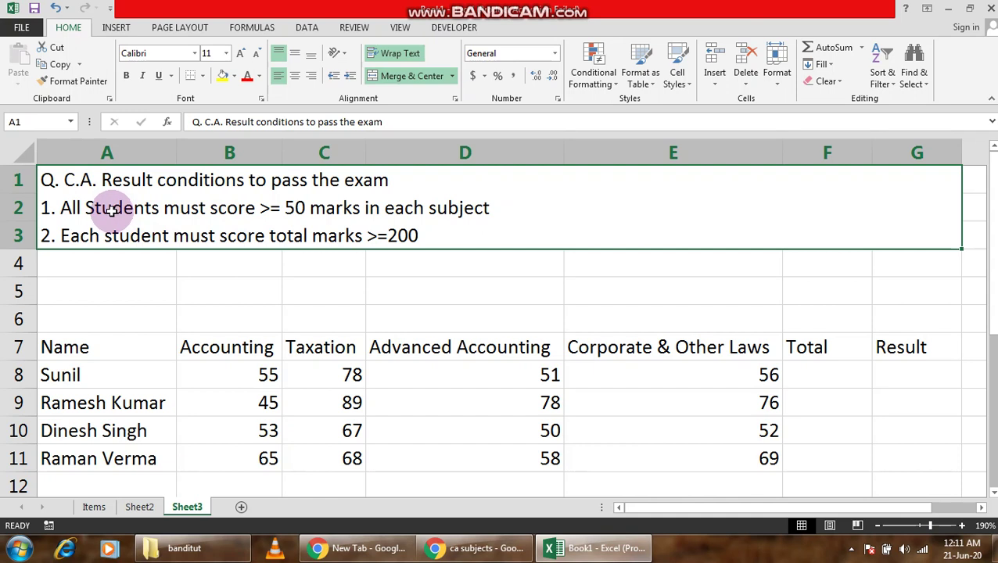
left_click(238, 125)
key("Down")
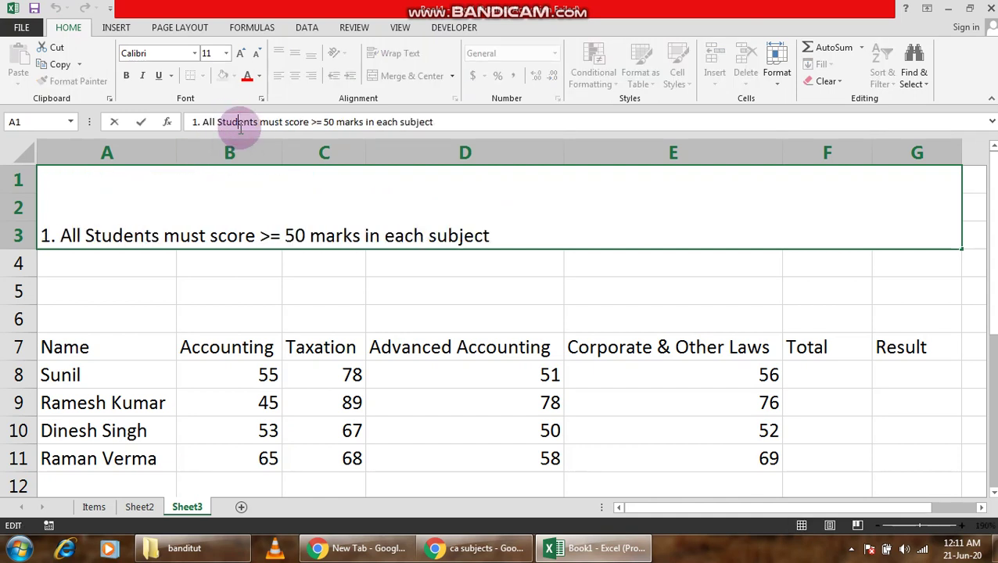
key("Left")
key("Left")
key("BackSpace")
key("BackSpace")
key("BackSpace")
key("BackSpace")
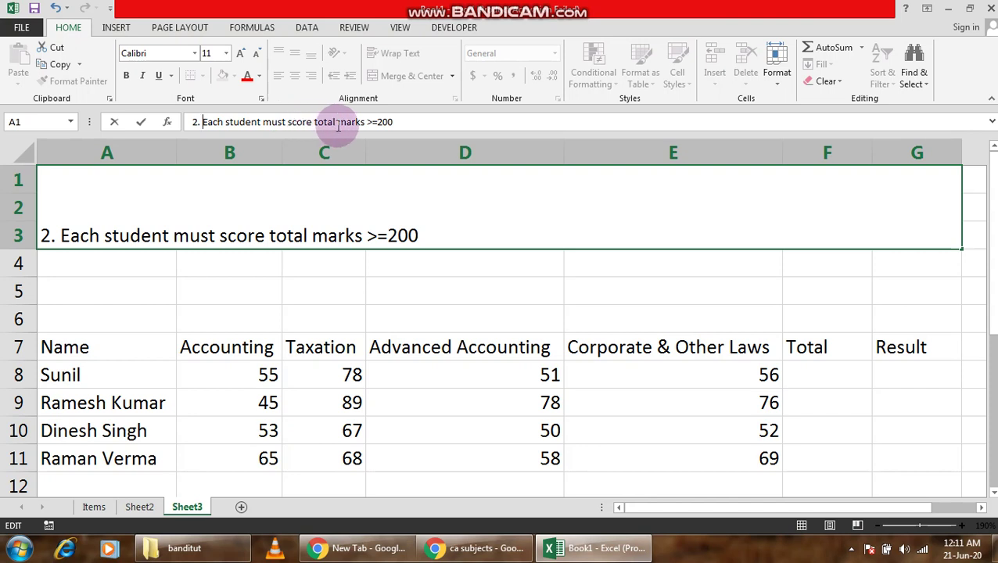
Delete the word "Each" from the second pass condition in A1 and commit the edited text
left_click(226, 123)
key("BackSpace")
key("BackSpace")
key("BackSpace")
key("BackSpace")
key("BackSpace")
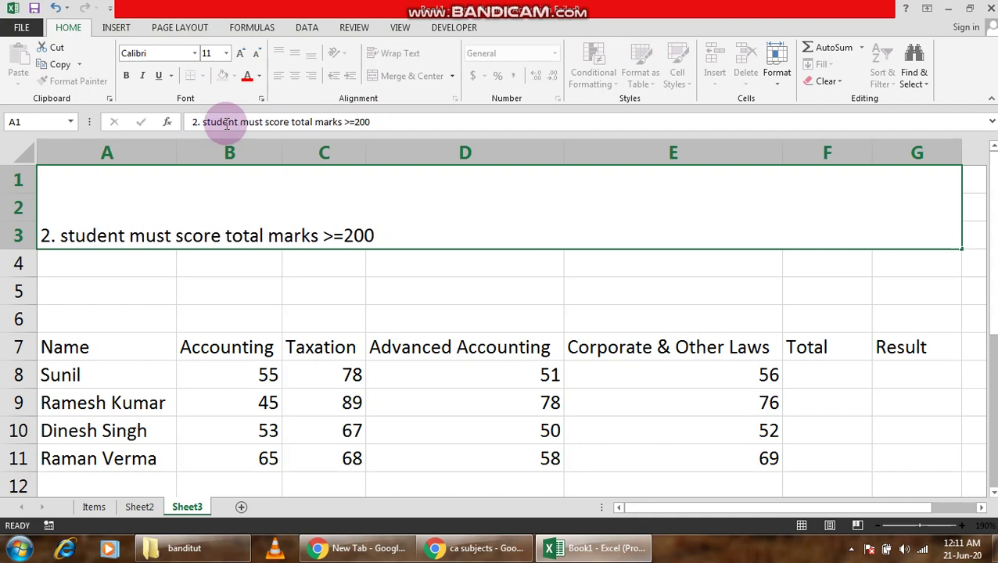
key("Return")
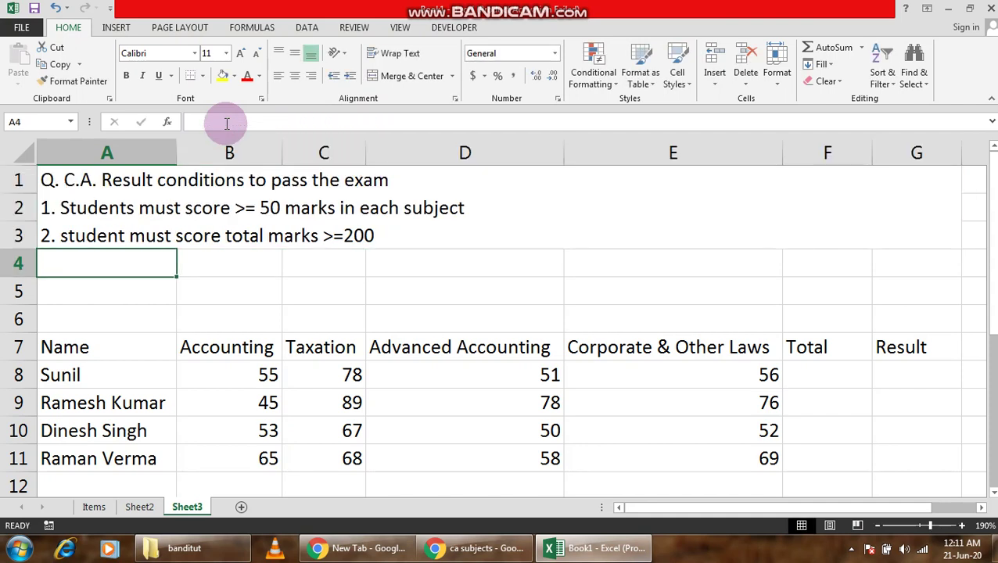
left_click(208, 209)
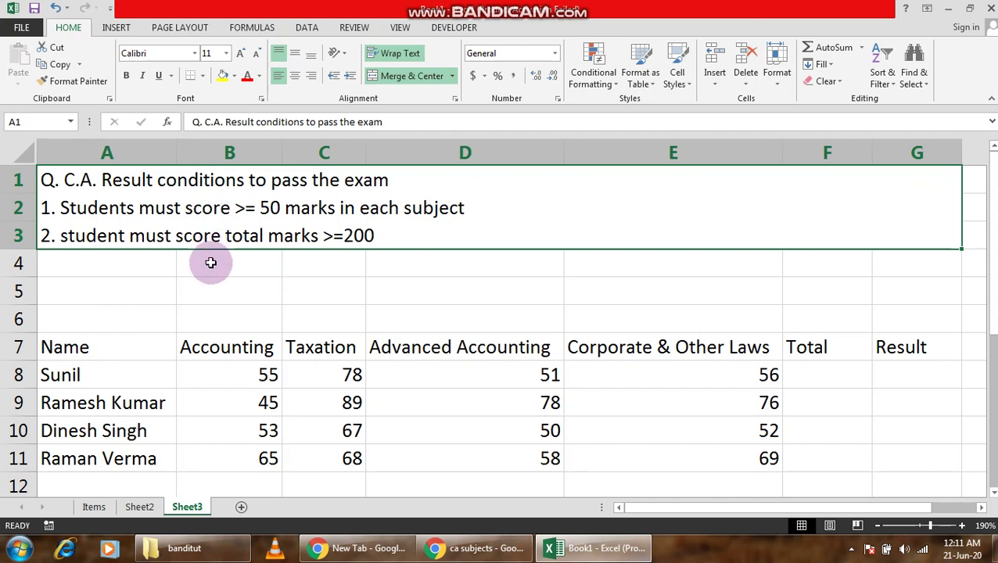
left_click(313, 372)
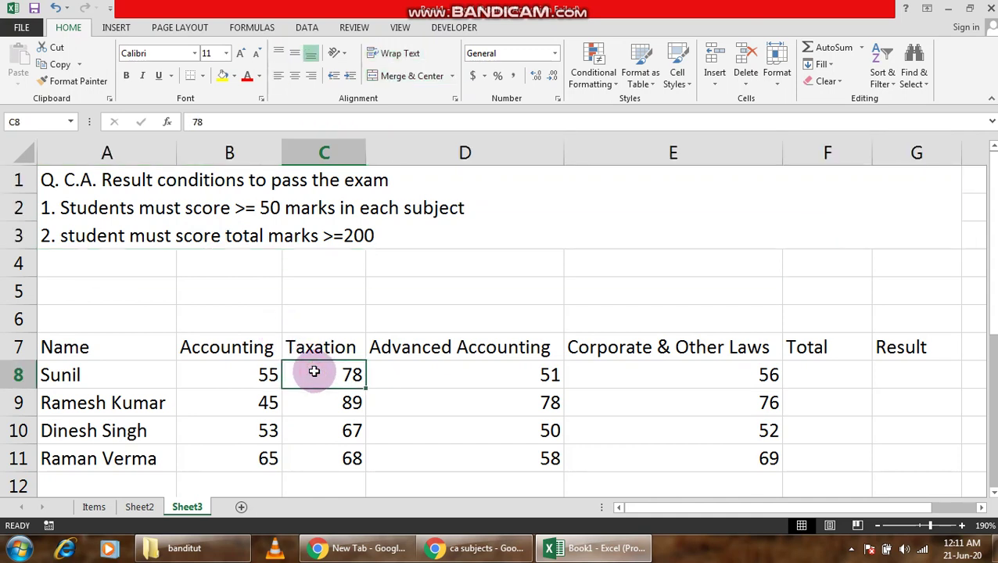
left_click(415, 375)
left_click(662, 371)
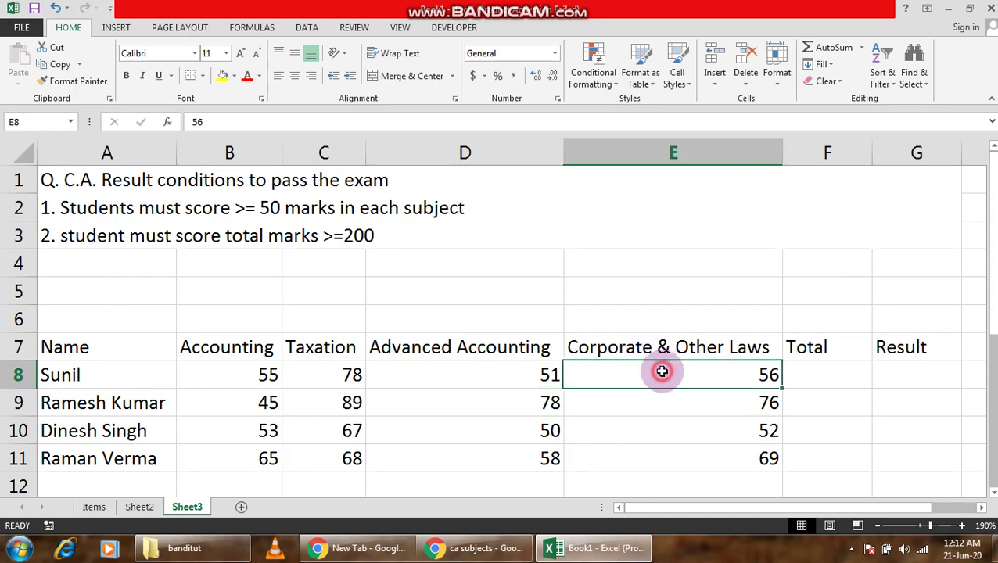
Enter =SUM(B8:E8) in F8 to total the first student's four subject marks
left_click(818, 363)
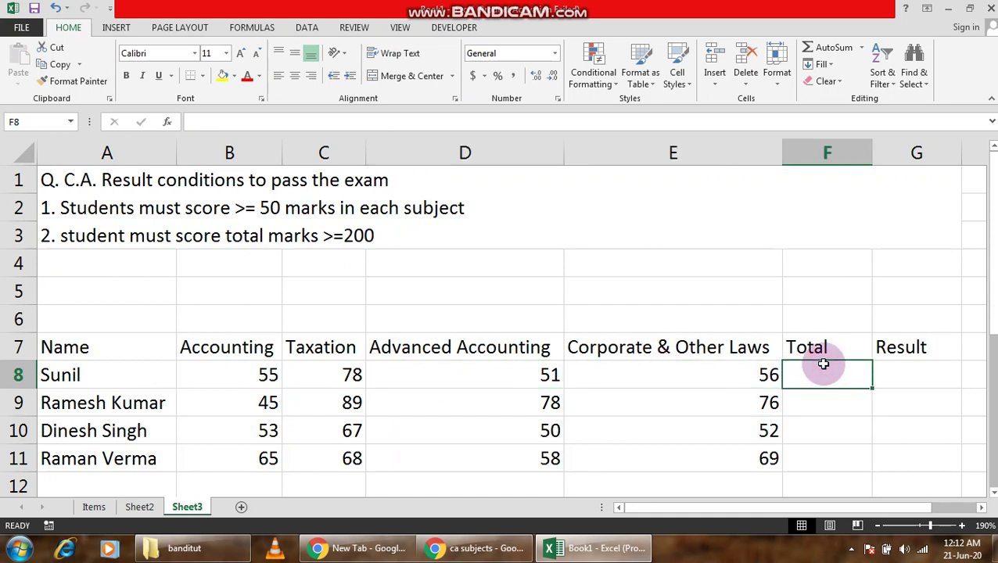
type("=sum")
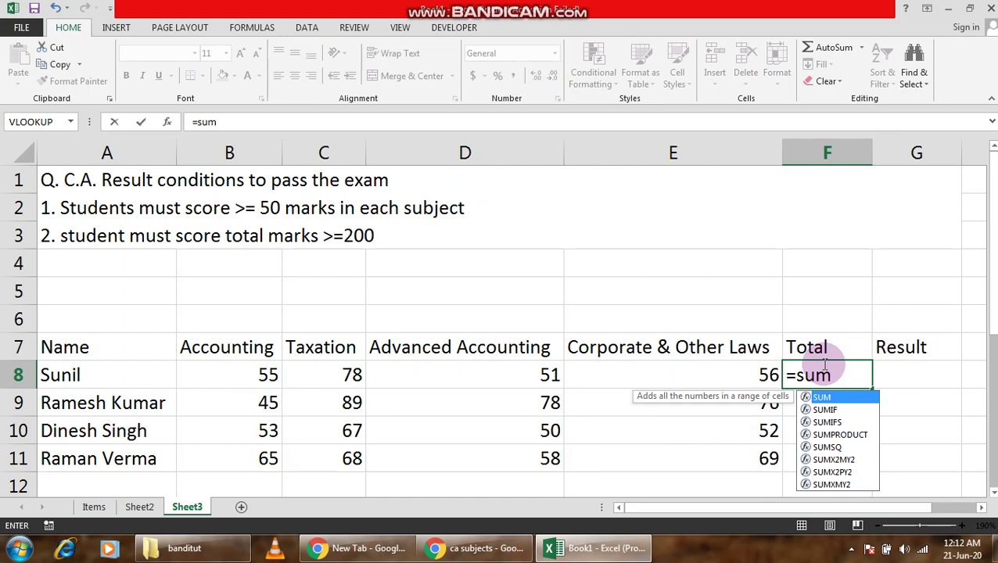
type("(")
key("Left")
key("Left")
key("Left")
key("Left")
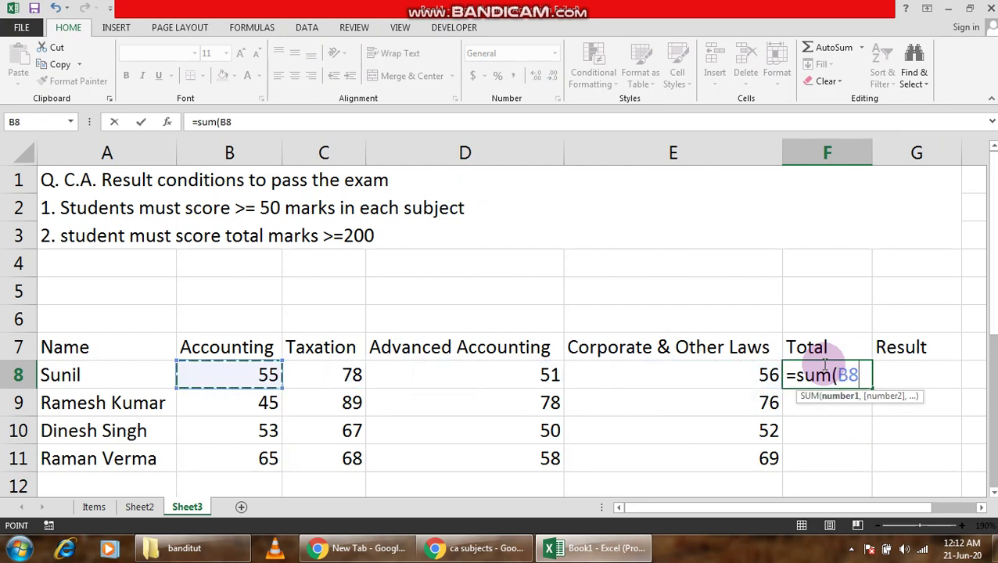
key("shift+Right")
key("shift+Right")
key("shift+Right")
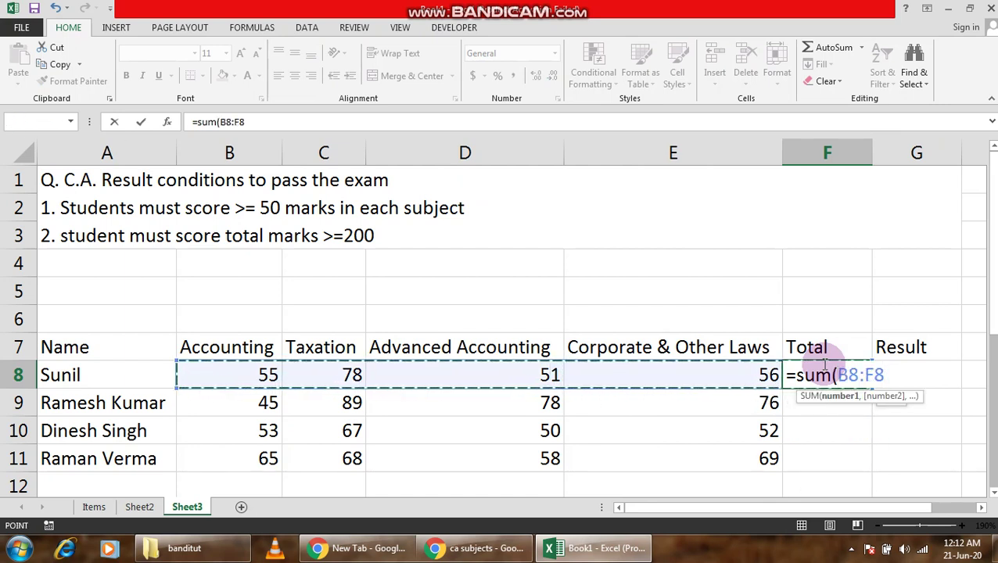
type(")")
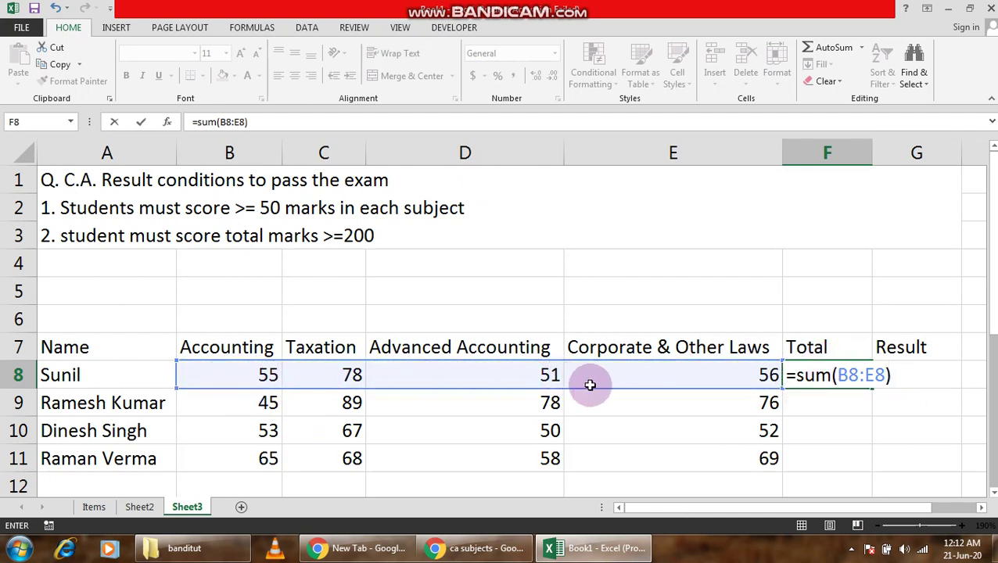
key("Return")
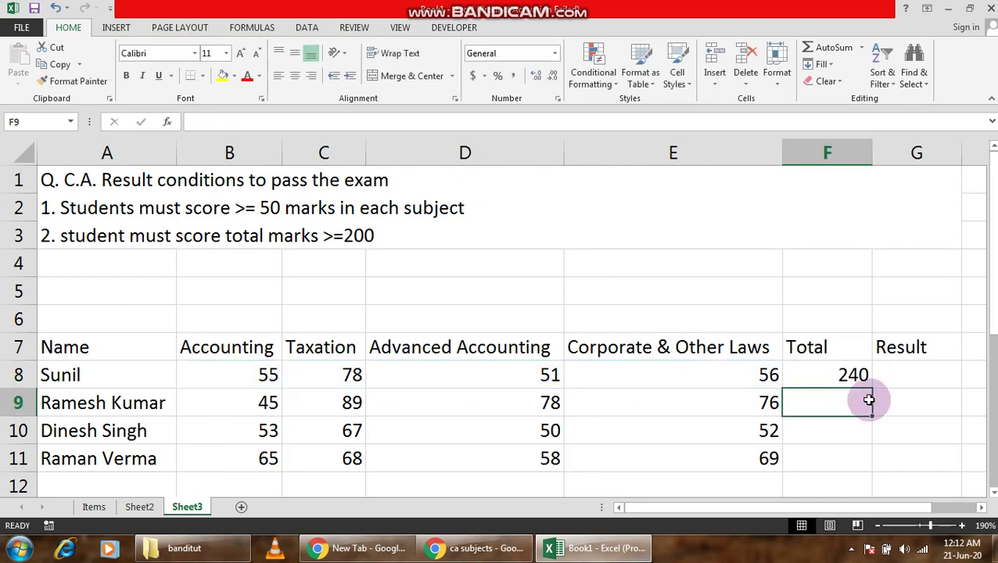
Copy the total formula from F8 down to F11 for the remaining students
left_click(852, 375)
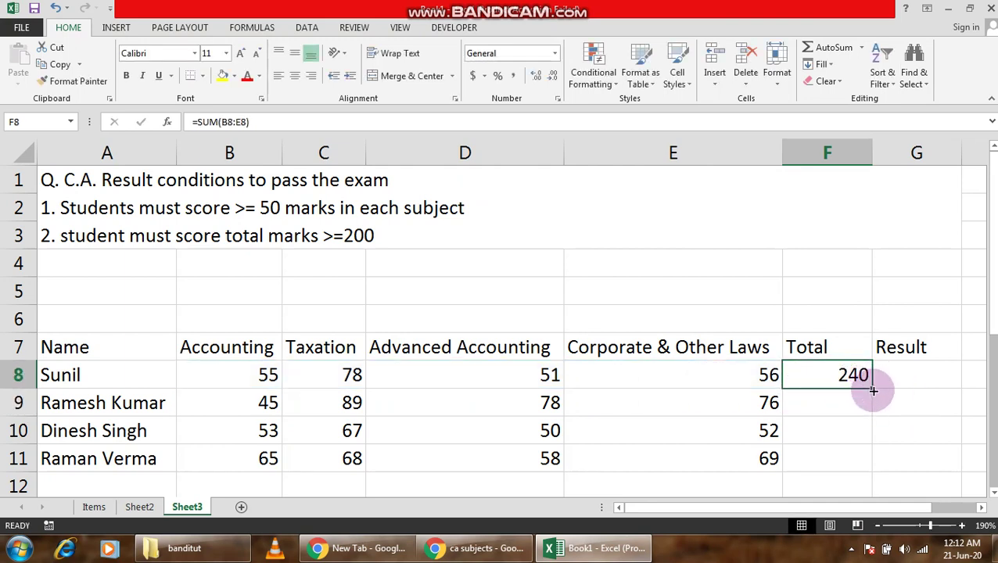
left_click_drag(872, 390, 872, 467)
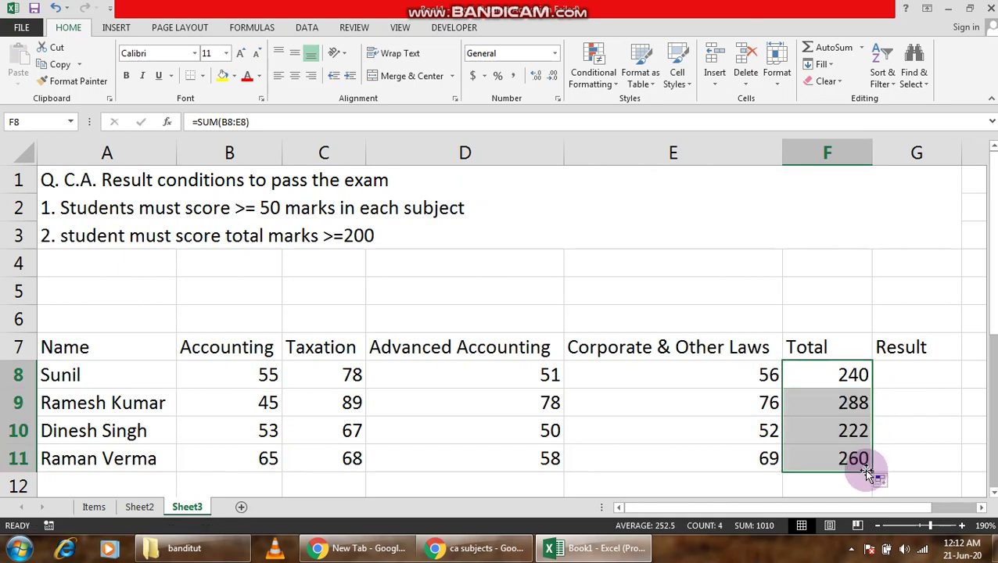
left_click(733, 453)
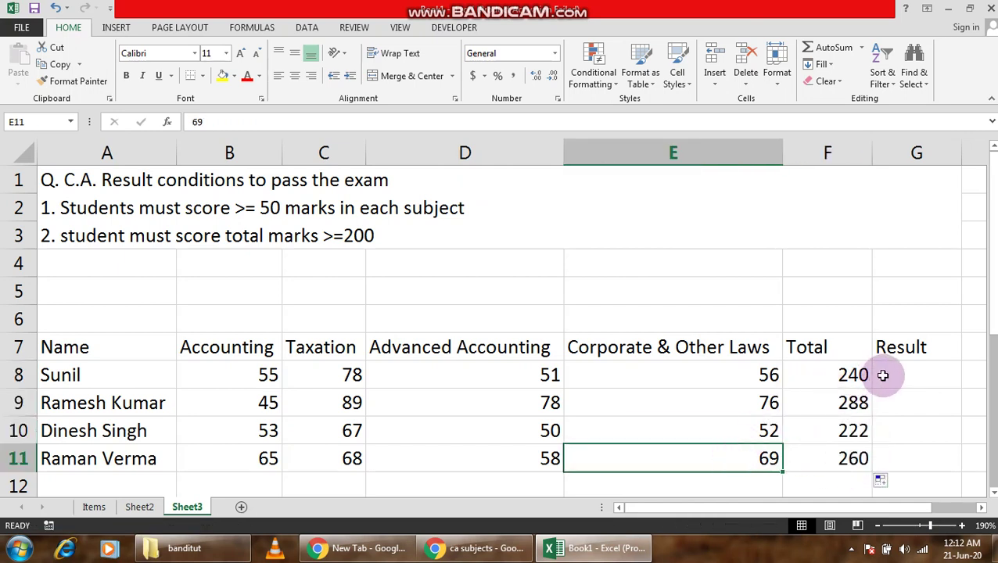
Begin an IF formula in Result cell G8 with a nested AND function as its logical test
left_click(932, 371)
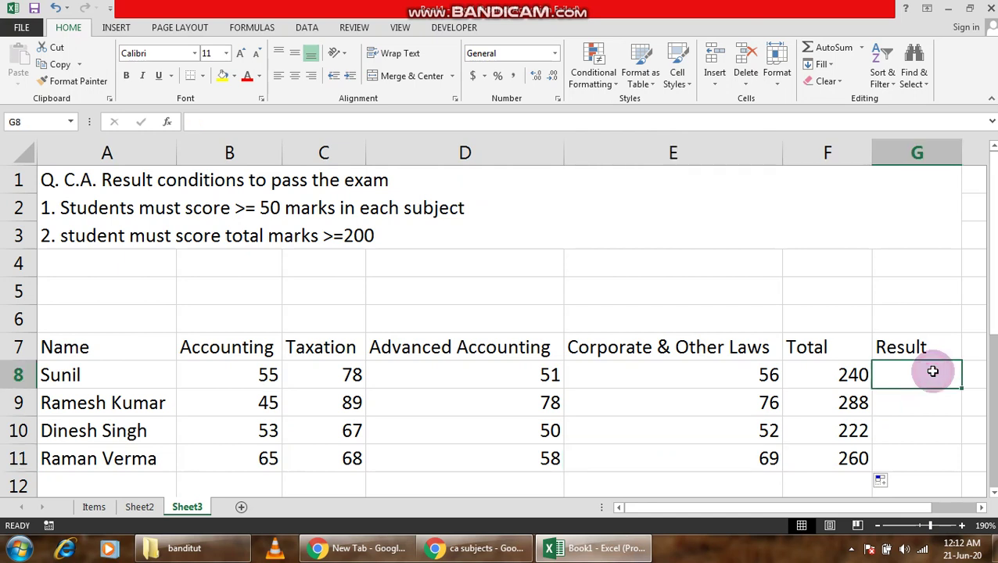
left_click(980, 509)
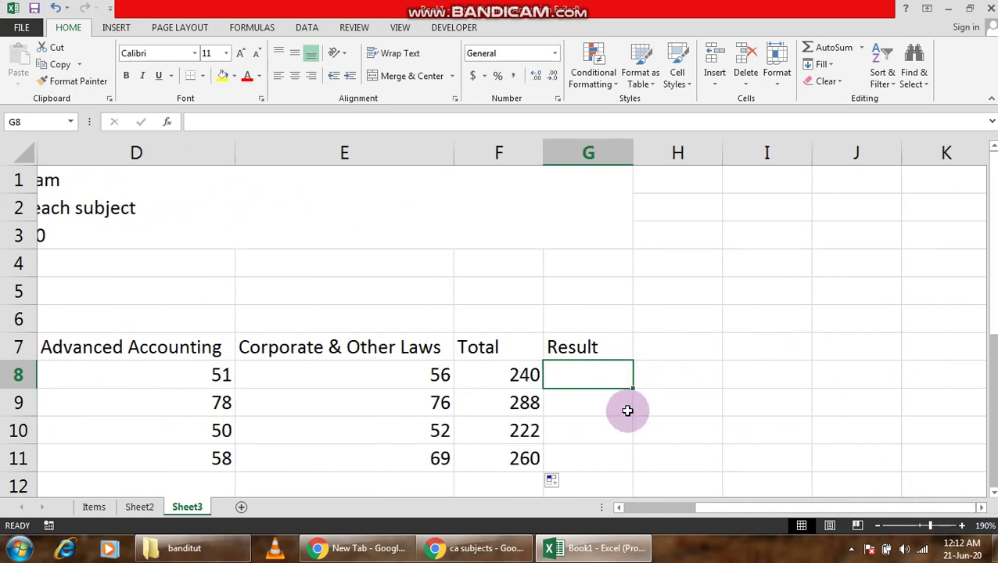
left_click(618, 508)
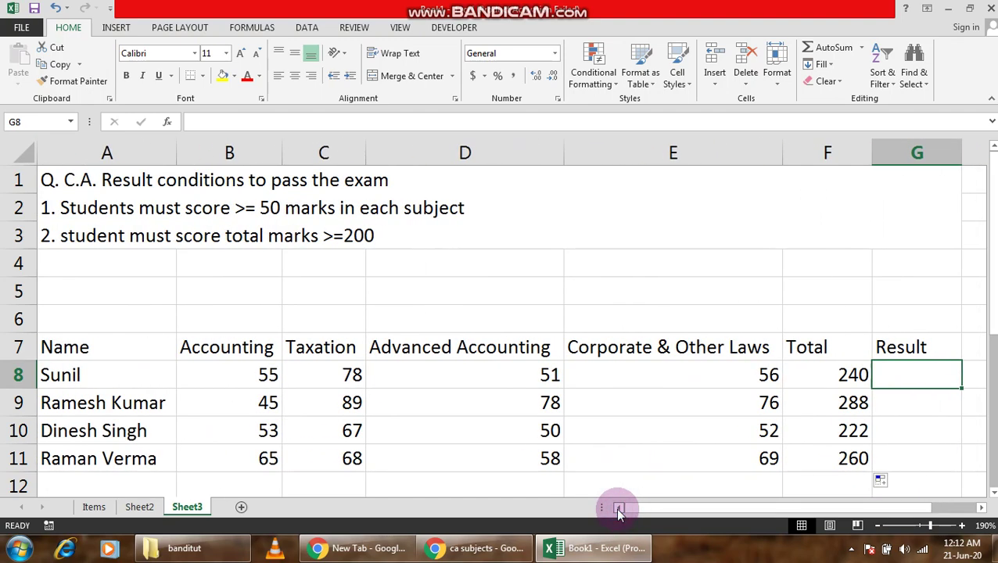
type("=")
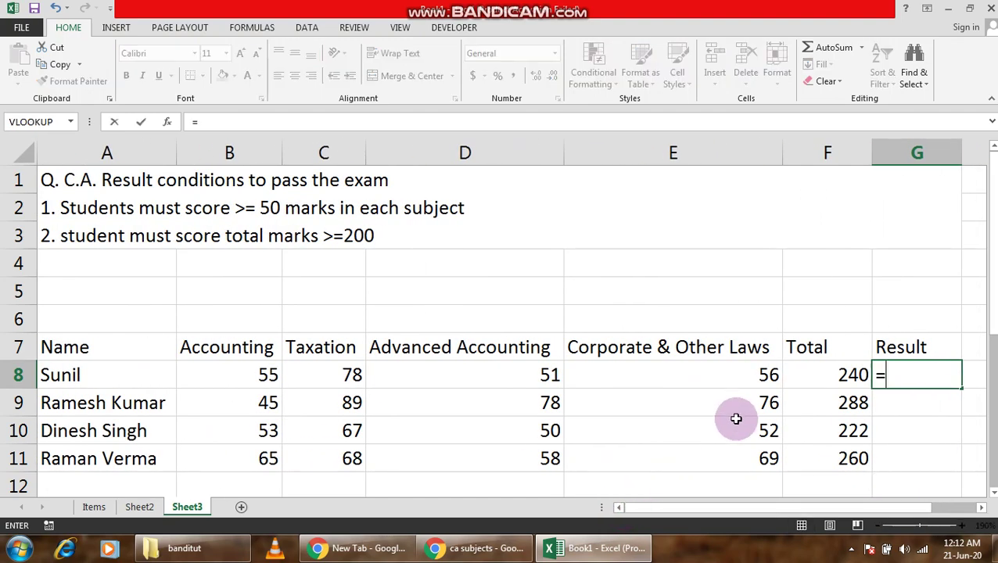
type("if")
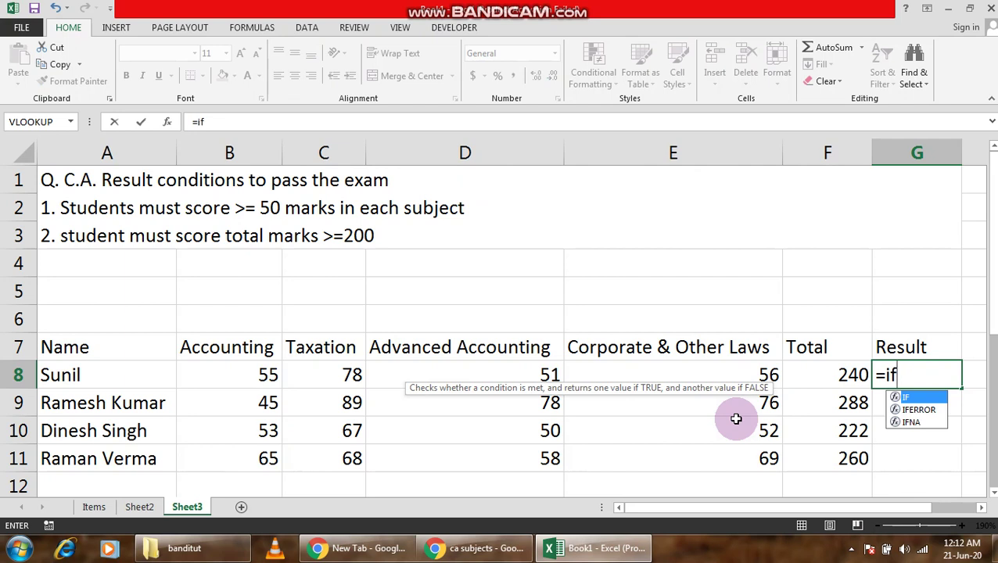
type("(")
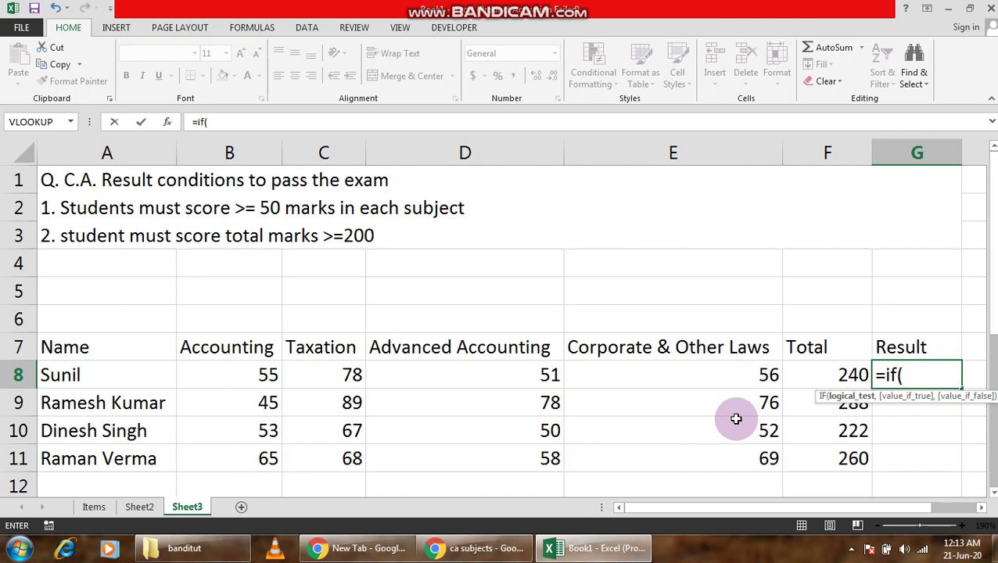
type("and")
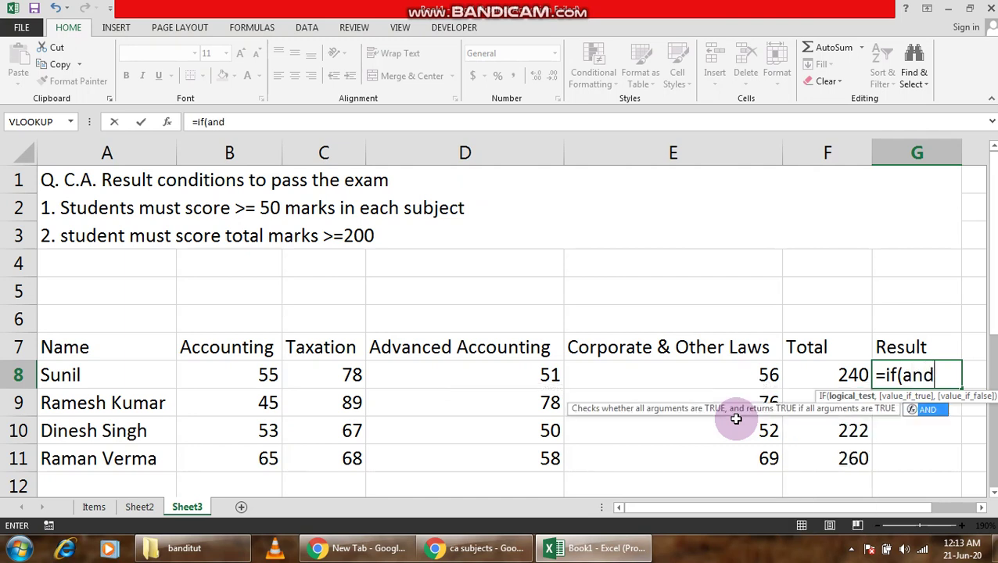
type("(")
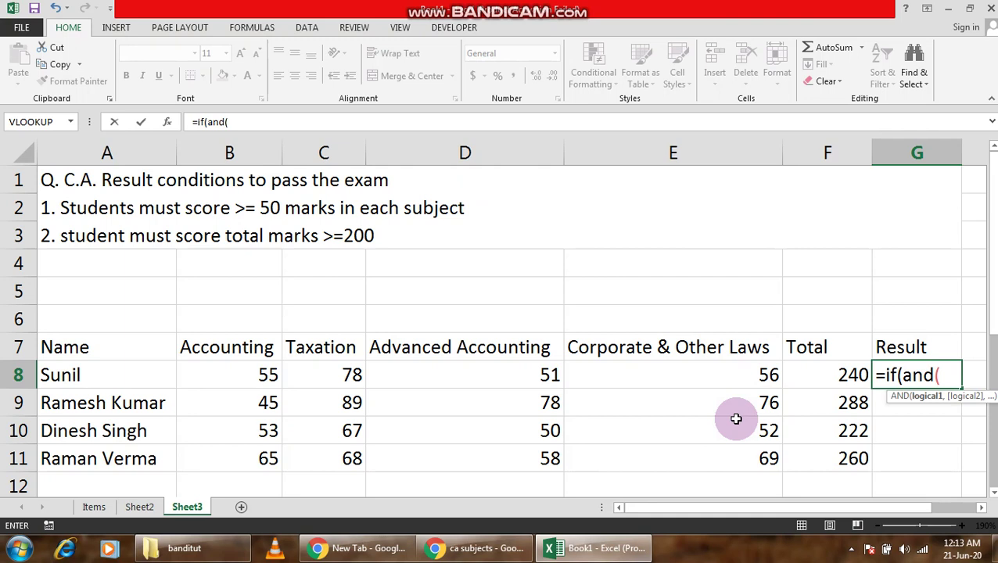
Add B8>=50 as the first AND condition, testing the Accounting mark
key("Left")
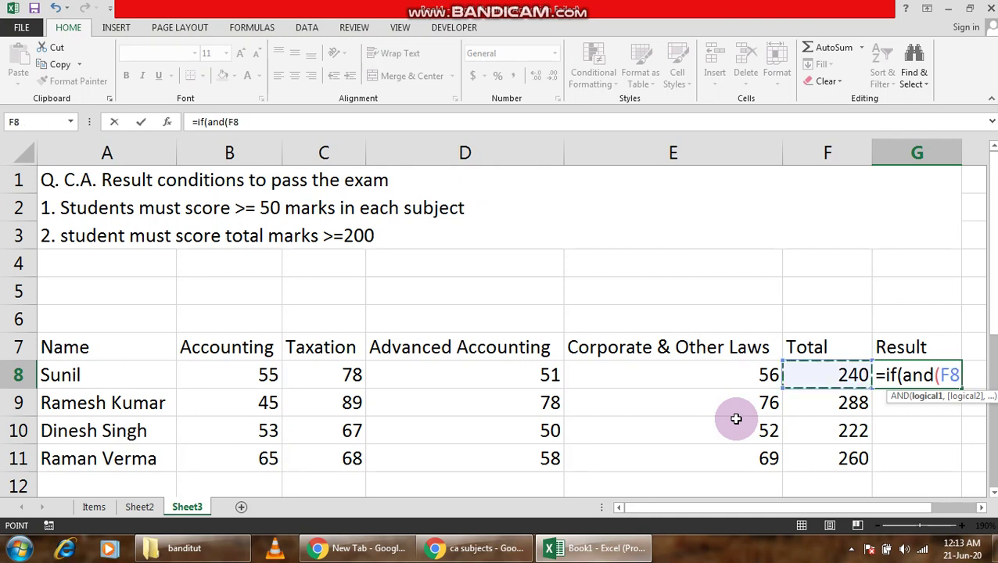
key("Left")
key("Left")
key("Left")
key("Left")
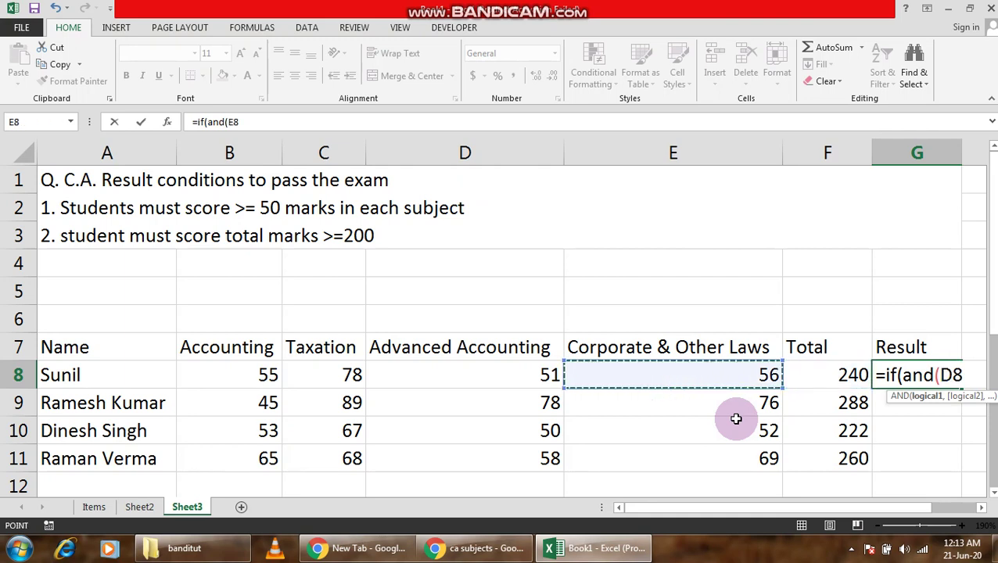
type(">")
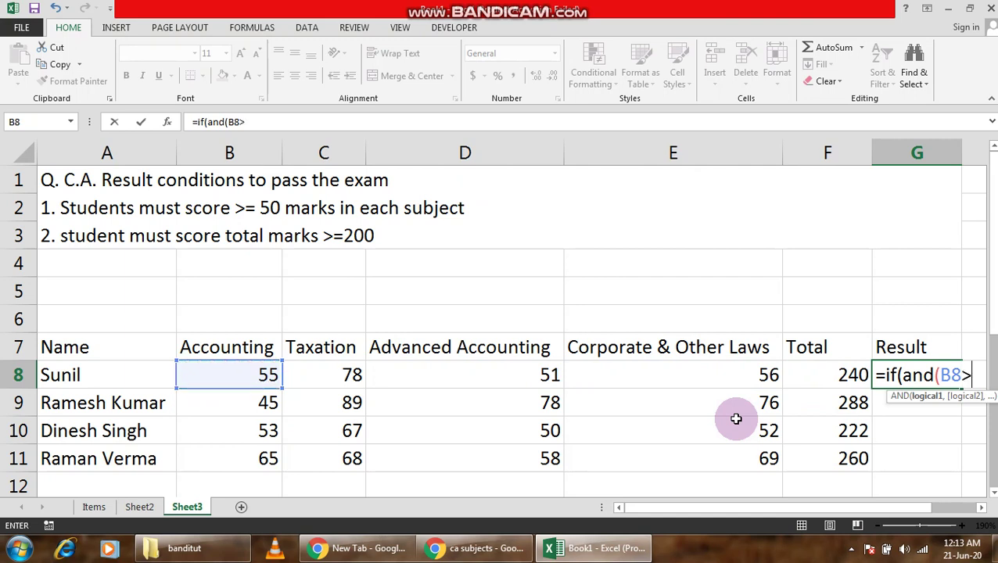
type("=50,")
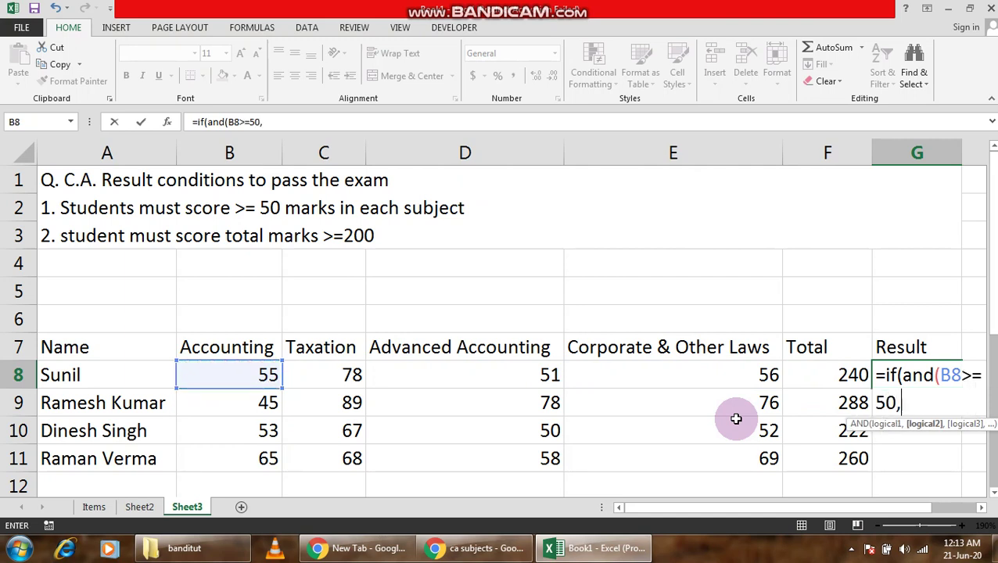
Add C8>=50 as the second AND condition, testing the Taxation mark
key("Left")
key("Left")
key("Left")
key("Left")
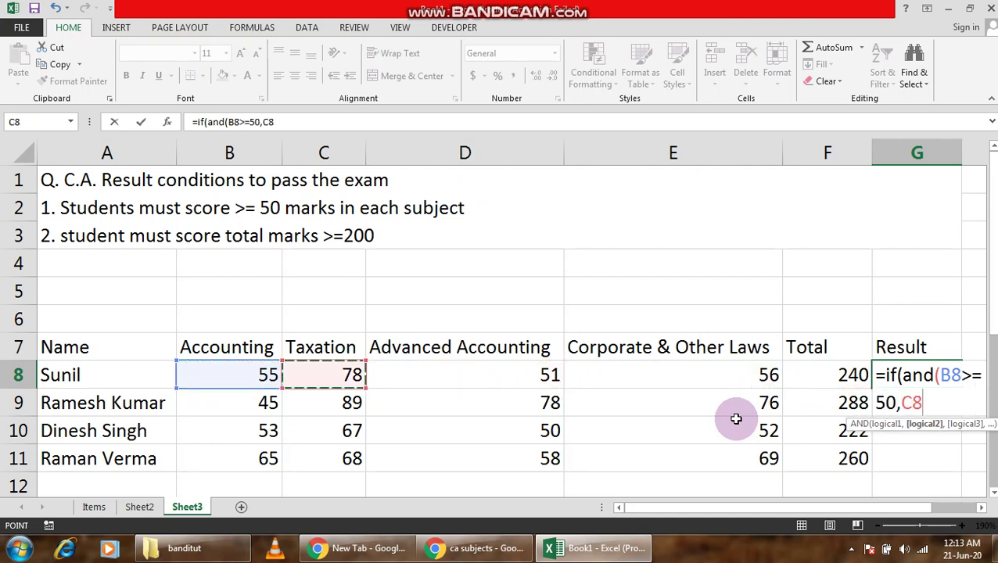
type(">=50")
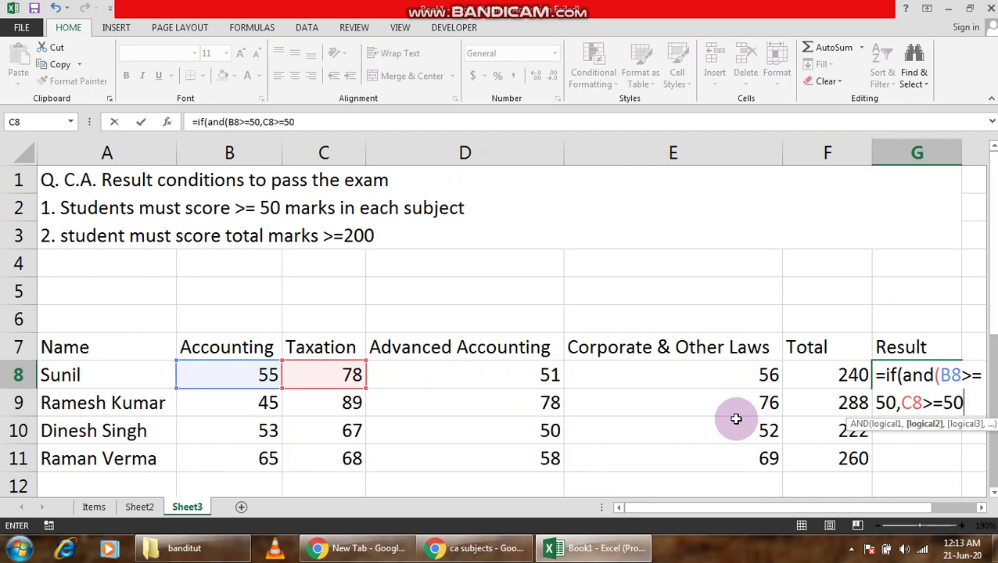
Add D8>=50 as the third AND condition, testing the Advanced Accounting mark
type(",")
key("Left")
key("Left")
key("Left")
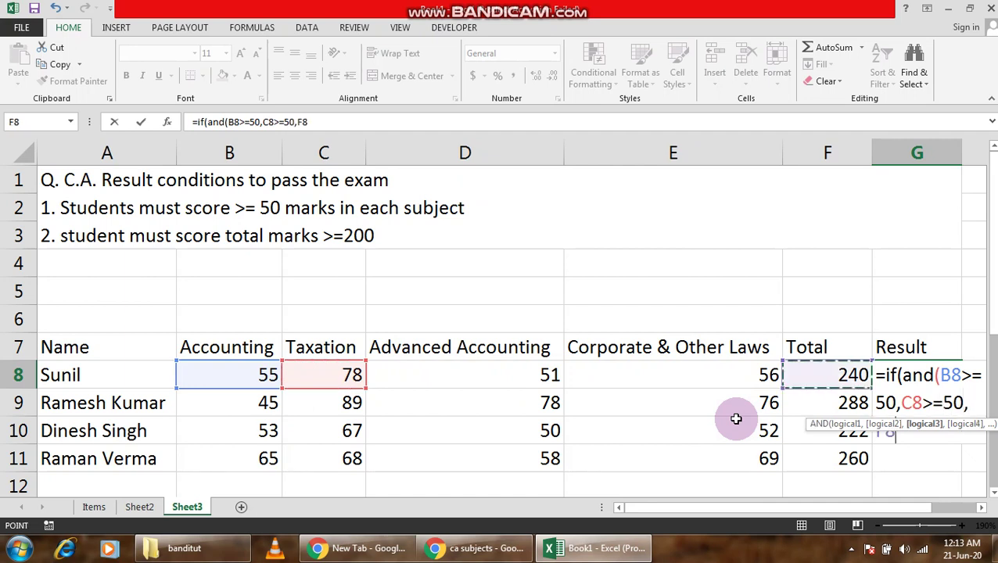
type(">=50")
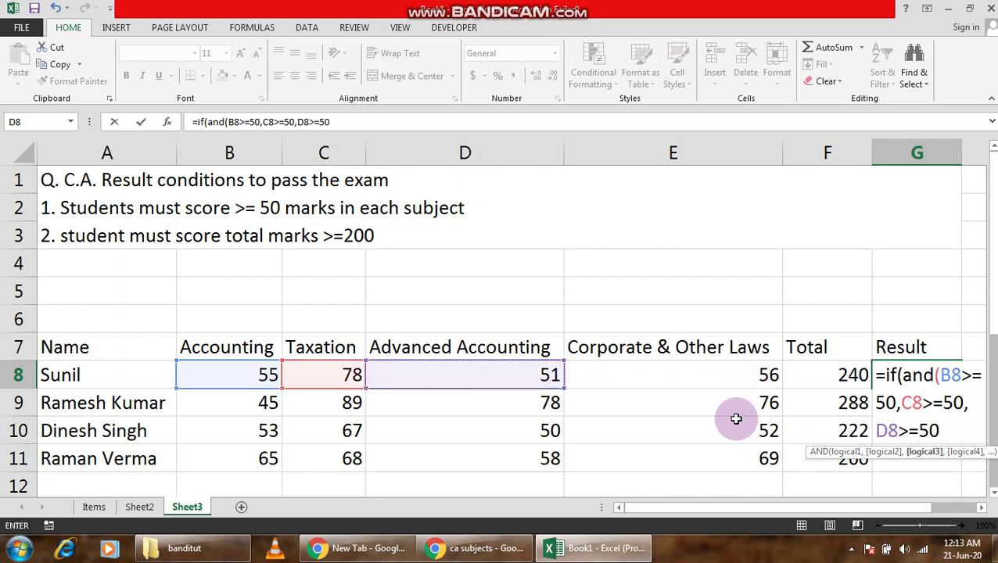
Add E8>=50 as the fourth AND condition, testing the Corporate & Other Laws mark
type(",")
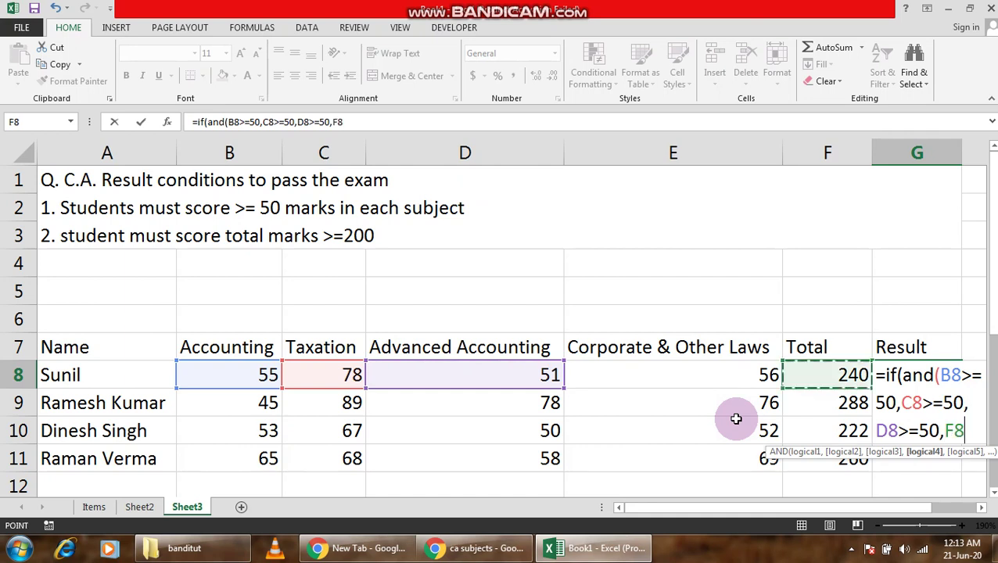
key("Left")
key("Left")
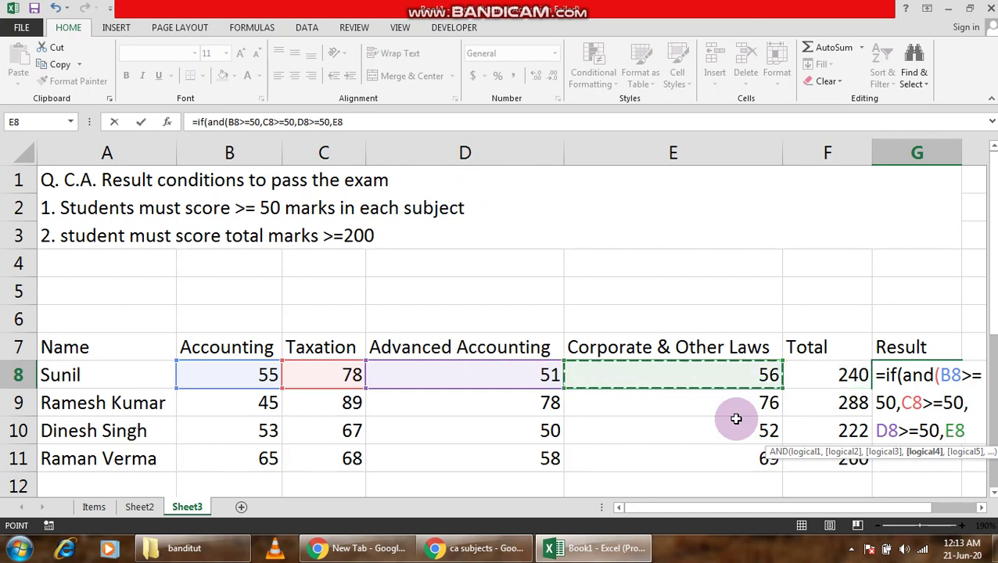
type(">=")
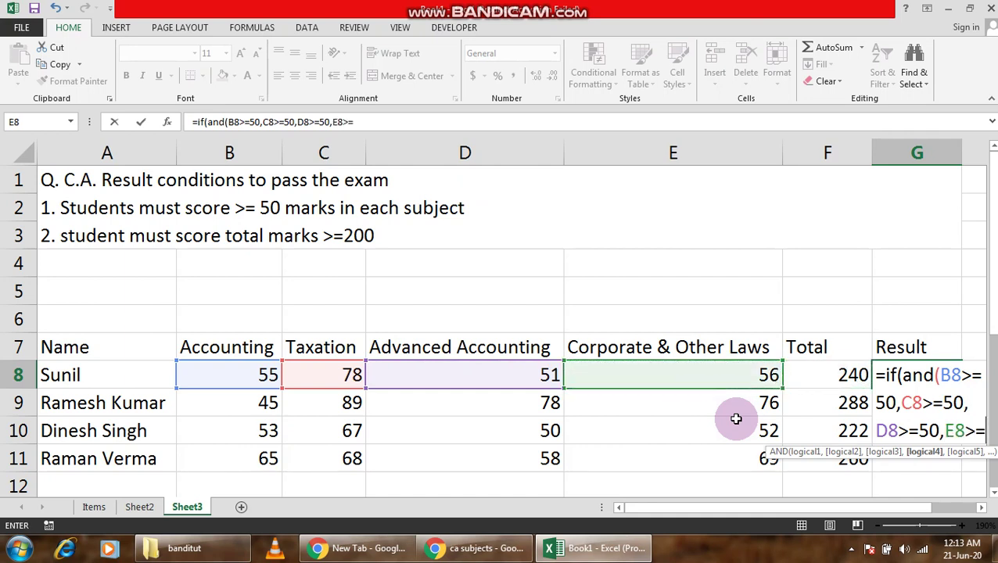
type("50")
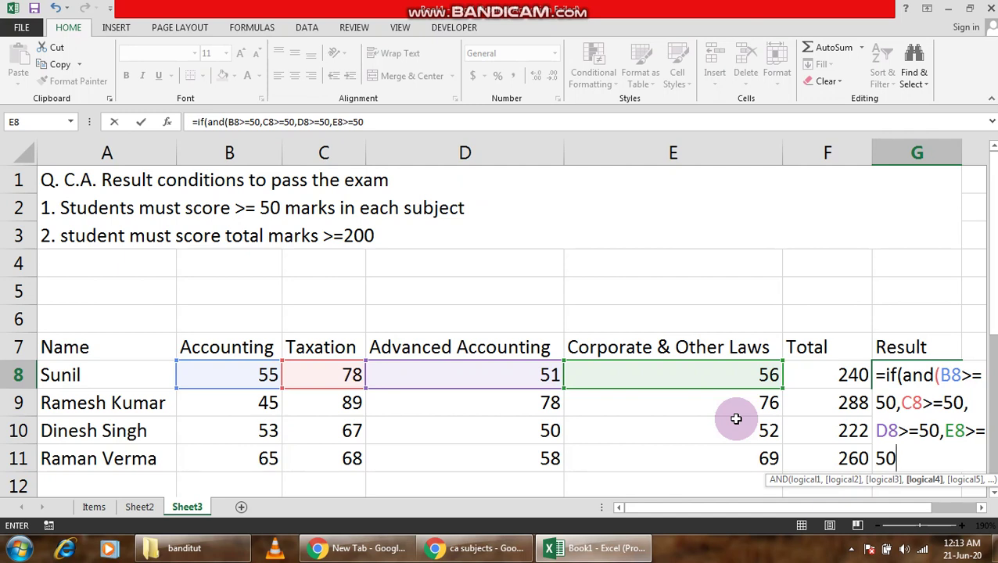
Add F8>=200 as the last AND condition, testing the Total, and close the AND function
type(",")
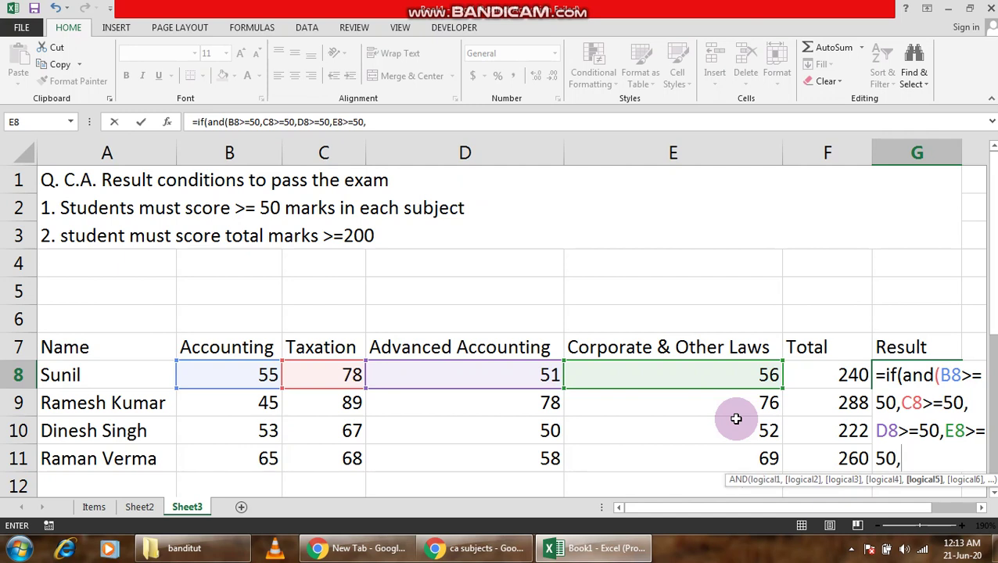
type("F8>=")
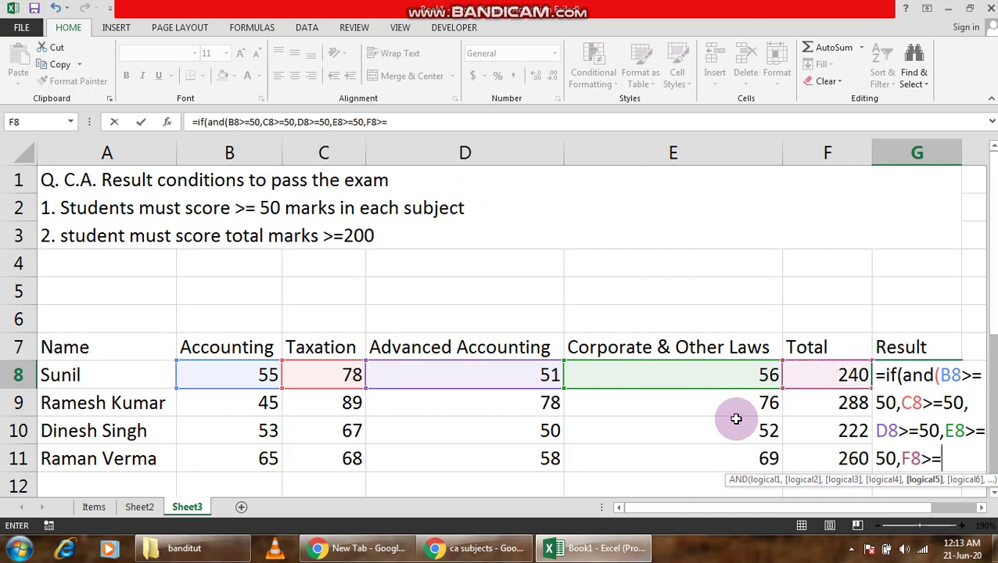
type("200")
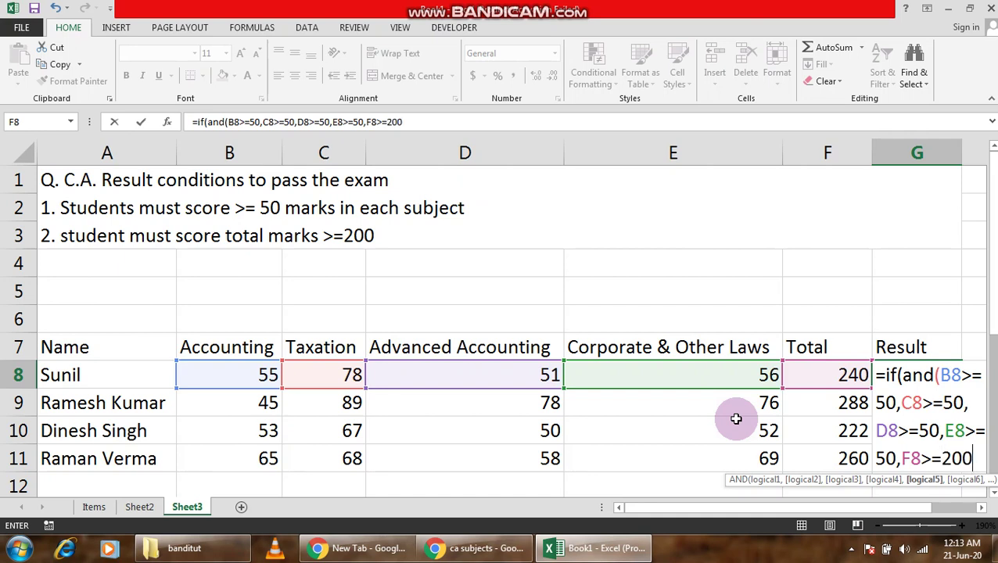
type(")")
Complete the IF formula in G8 with "Pass" as the true value and "Fail" as the false value
type(",")
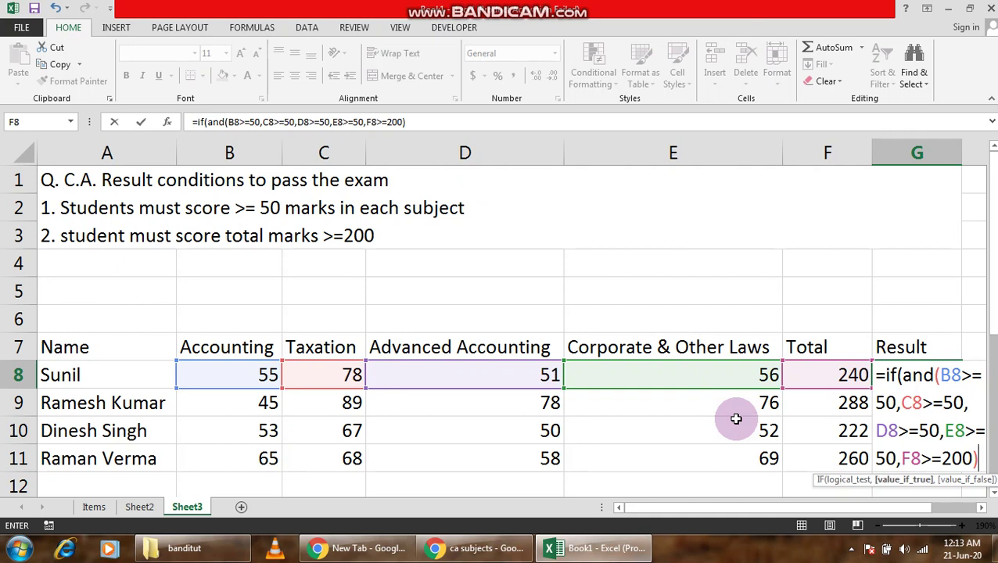
type("\"")
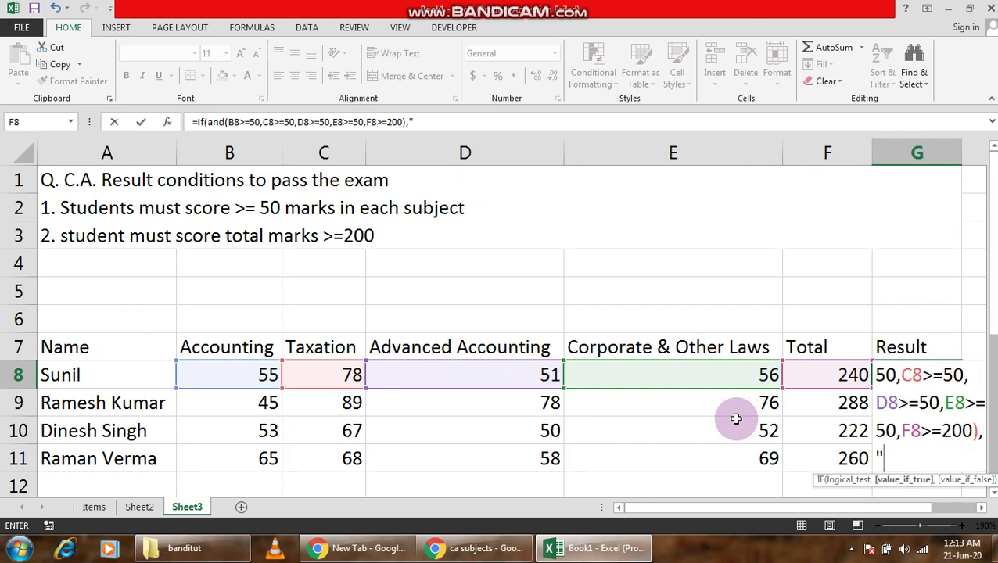
type("Pass\",")
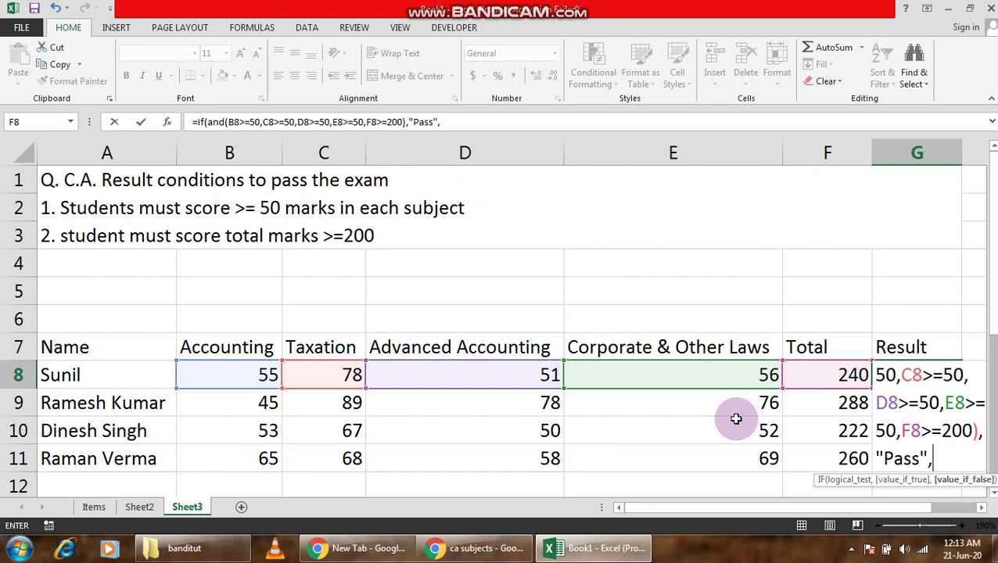
type("\"Fail\")")
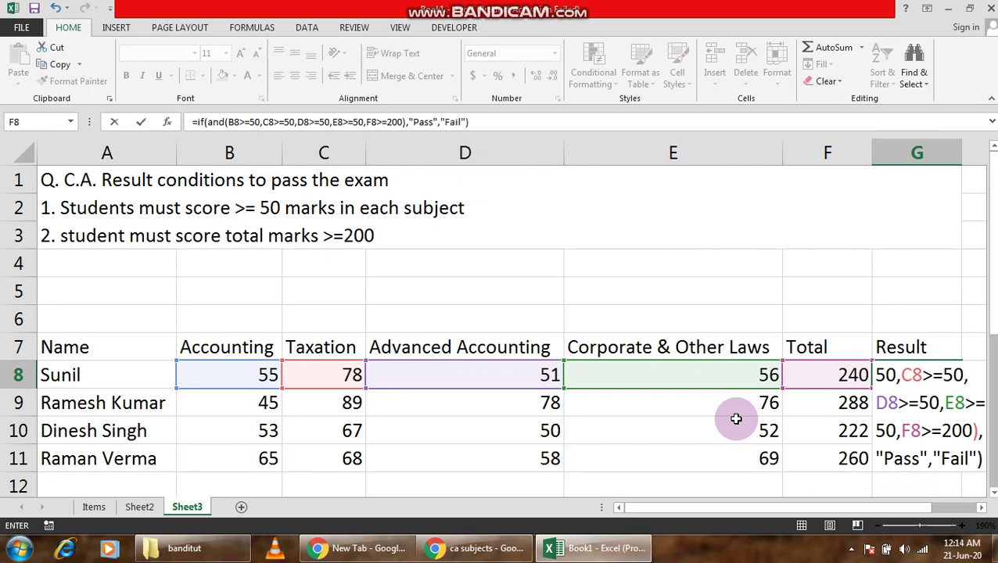
key("Return")
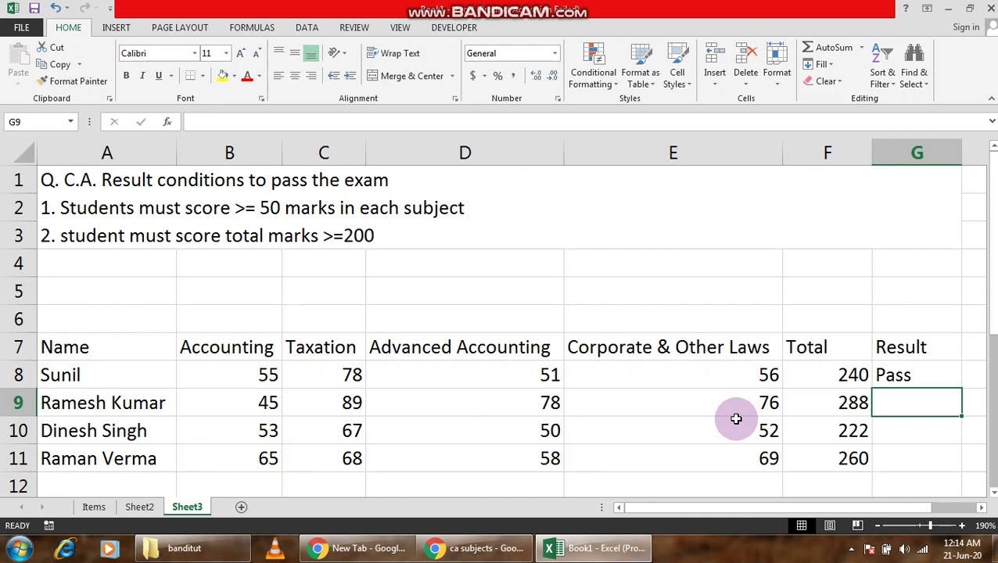
Copy the Result formula from G8 down to G11 for the remaining students
left_click(938, 381)
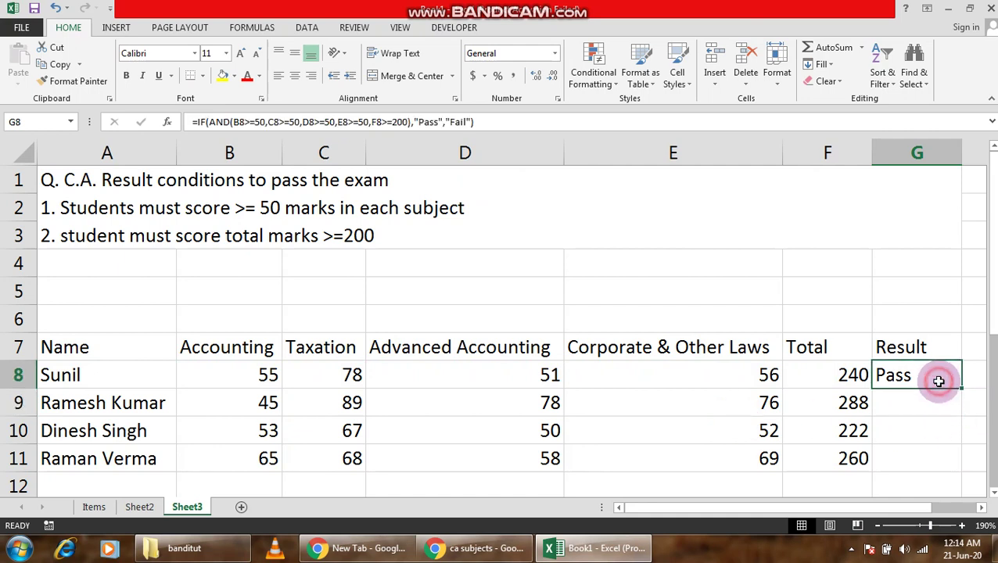
left_click_drag(964, 388, 958, 463)
left_click(885, 406)
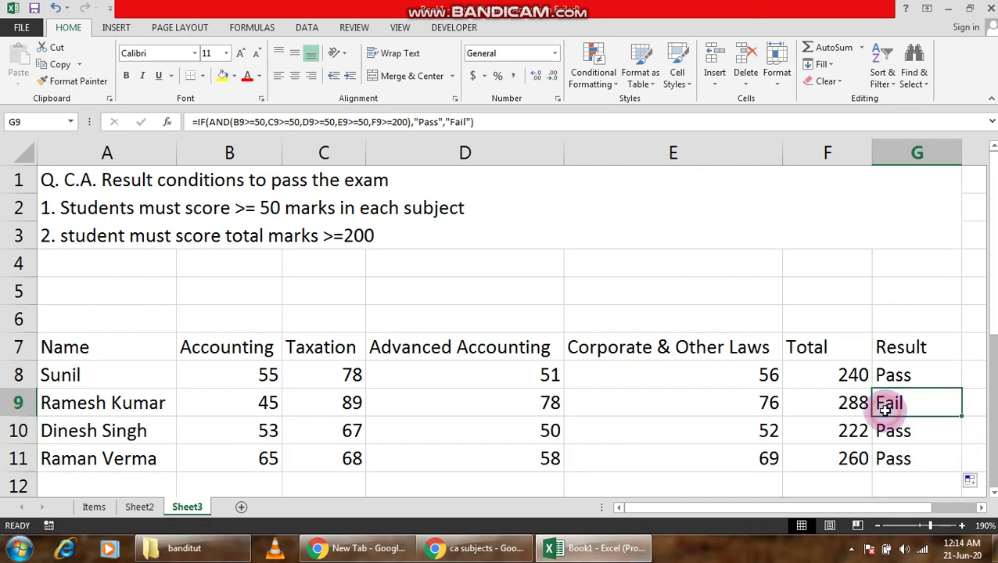
Compare the Accounting mark, total and result in row 9 against the two pass conditions
left_click(854, 406)
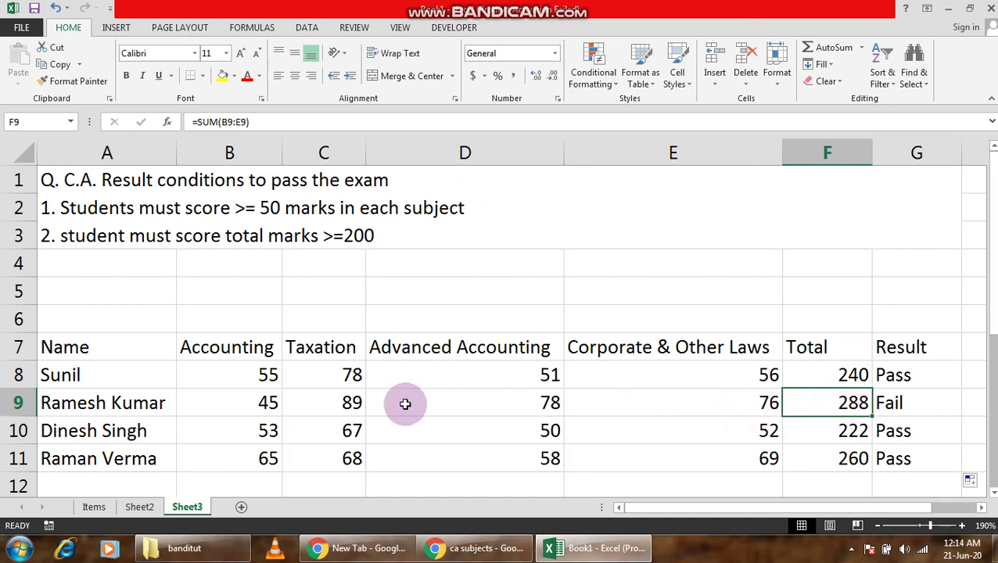
left_click(270, 403)
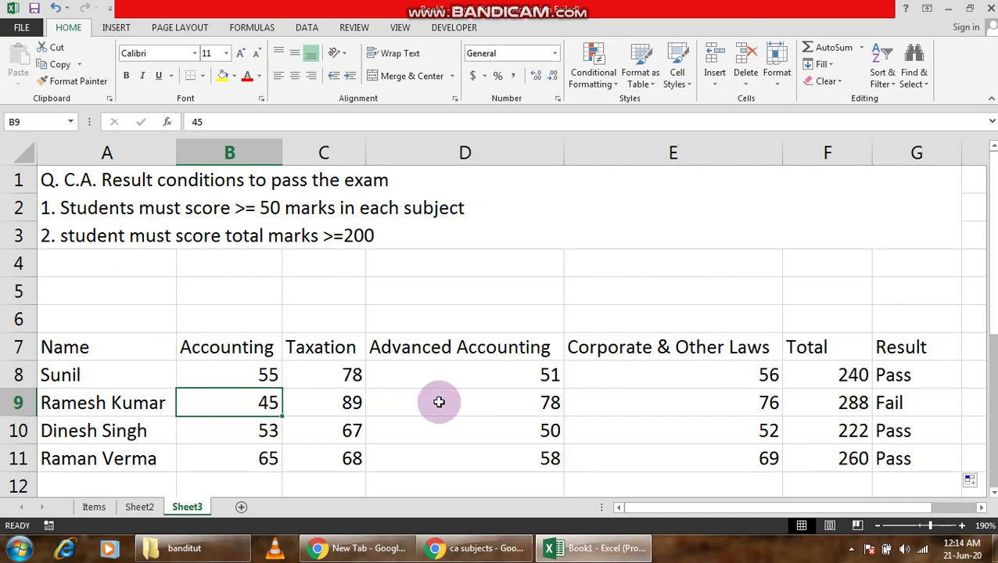
left_click(841, 402)
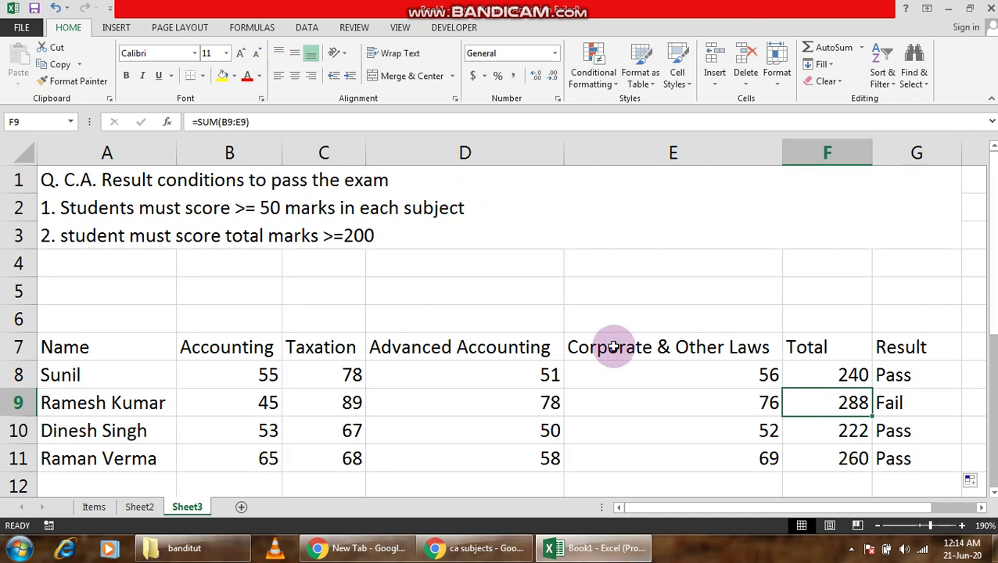
left_click(708, 303)
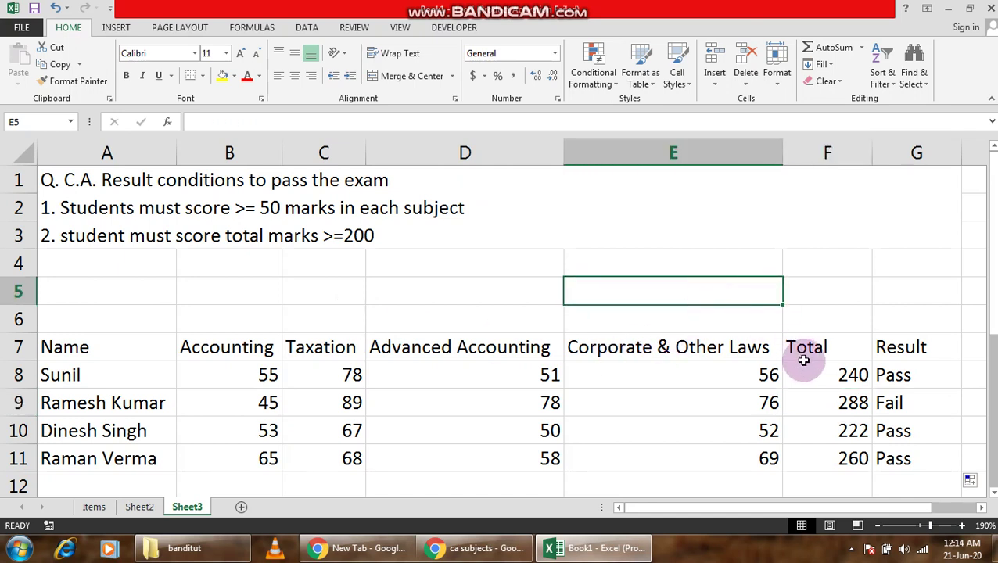
left_click(276, 403)
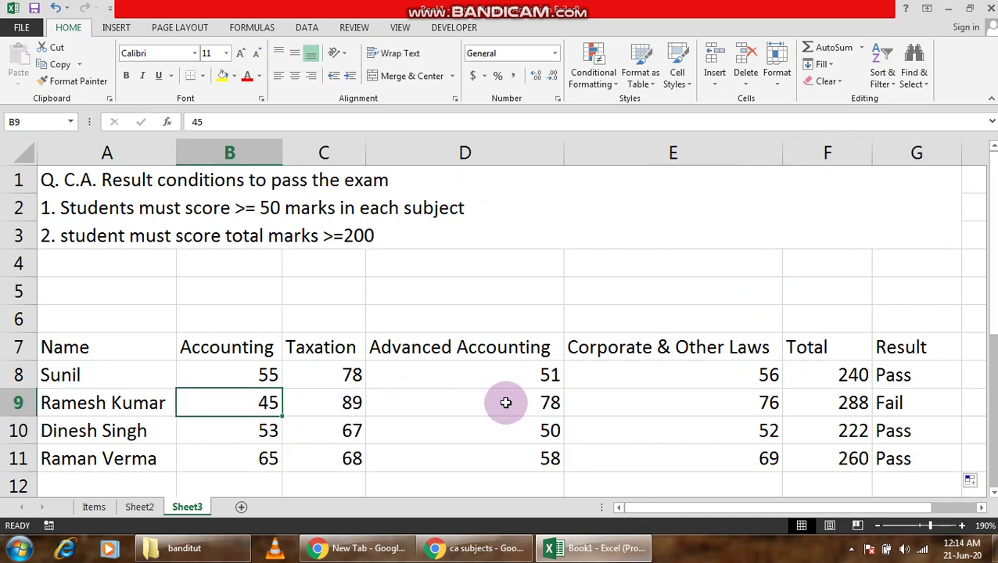
left_click(894, 402)
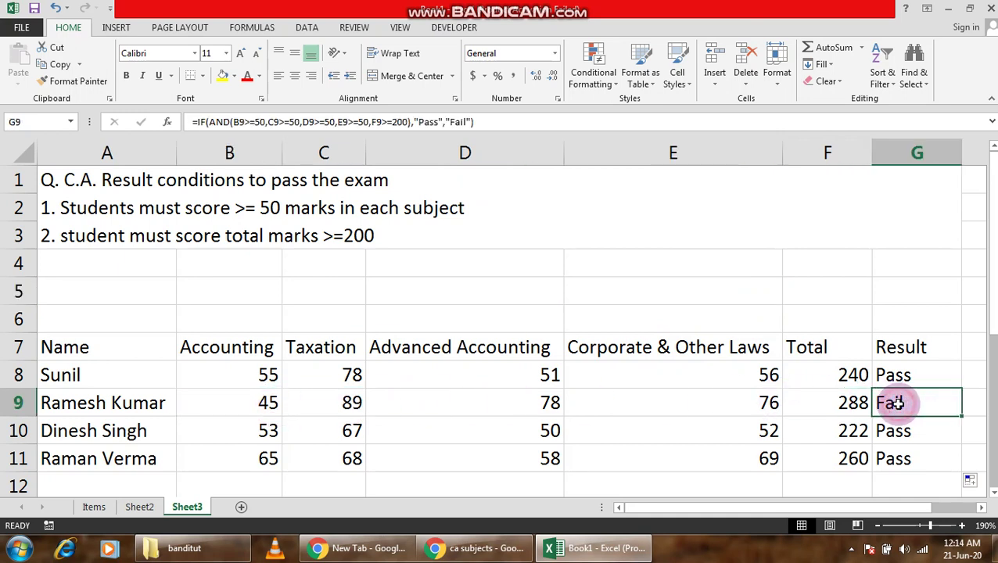
Show the worksheet's formulas and autofit column G so the full Result formula in G8 can be reviewed
left_click(982, 507)
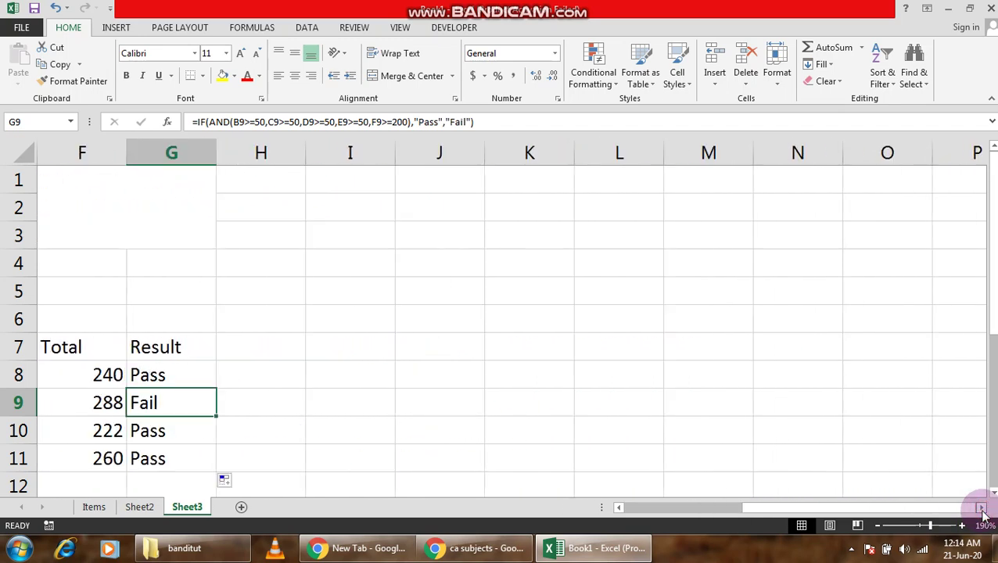
key("ctrl+grave")
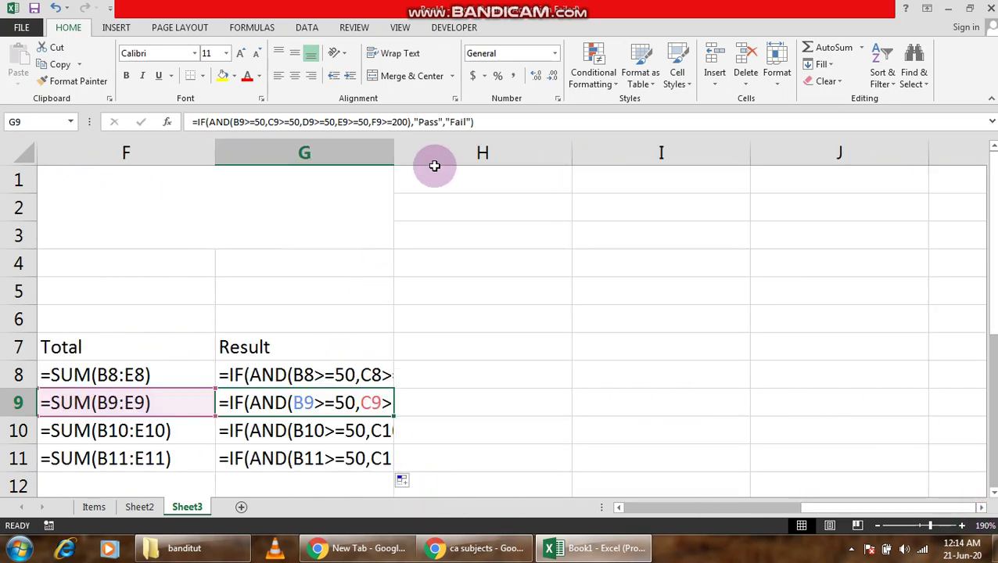
double_click(395, 152)
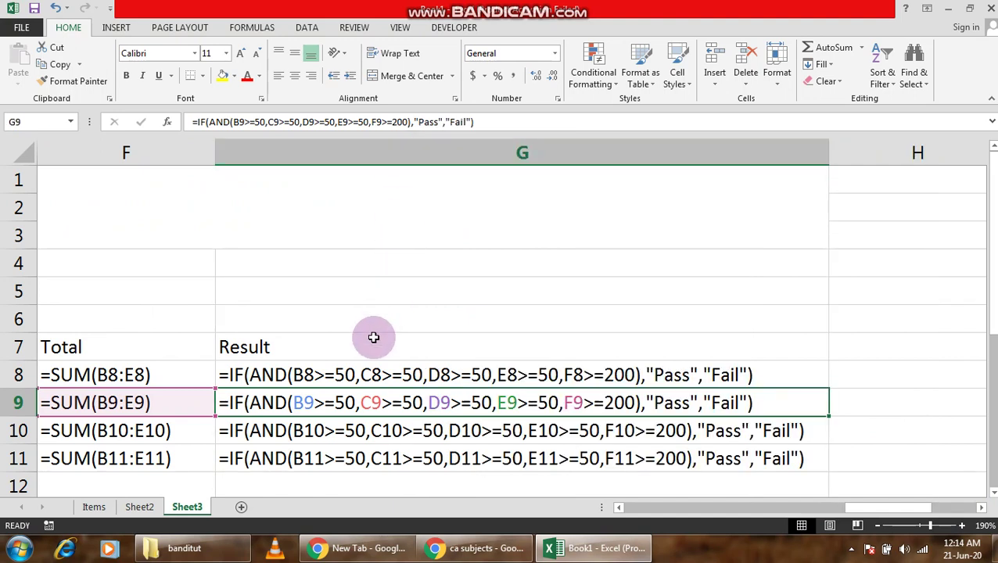
left_click(245, 375)
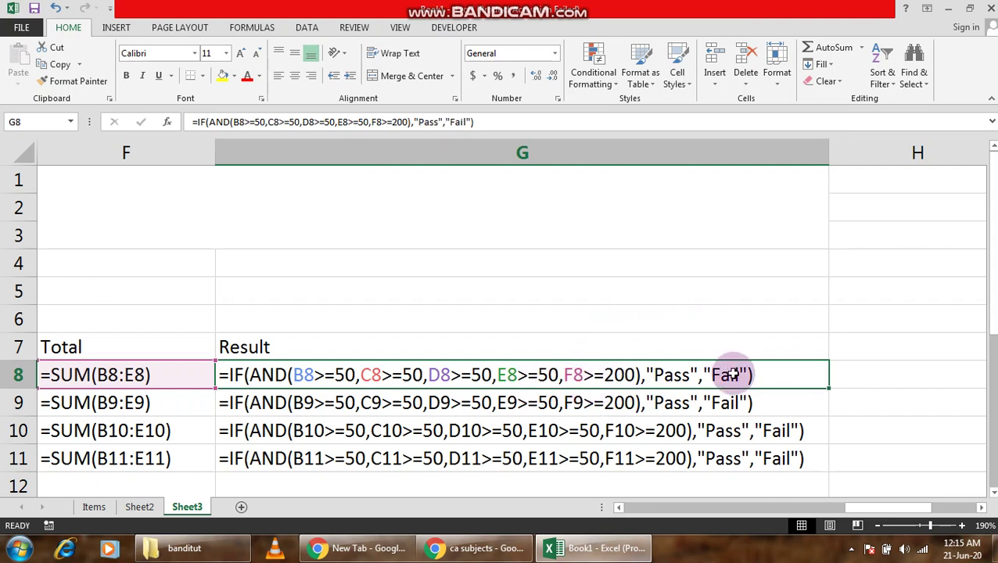
Switch the worksheet from formulas back to calculated values and return to the full marks table
left_click(637, 289)
key("ctrl+grave")
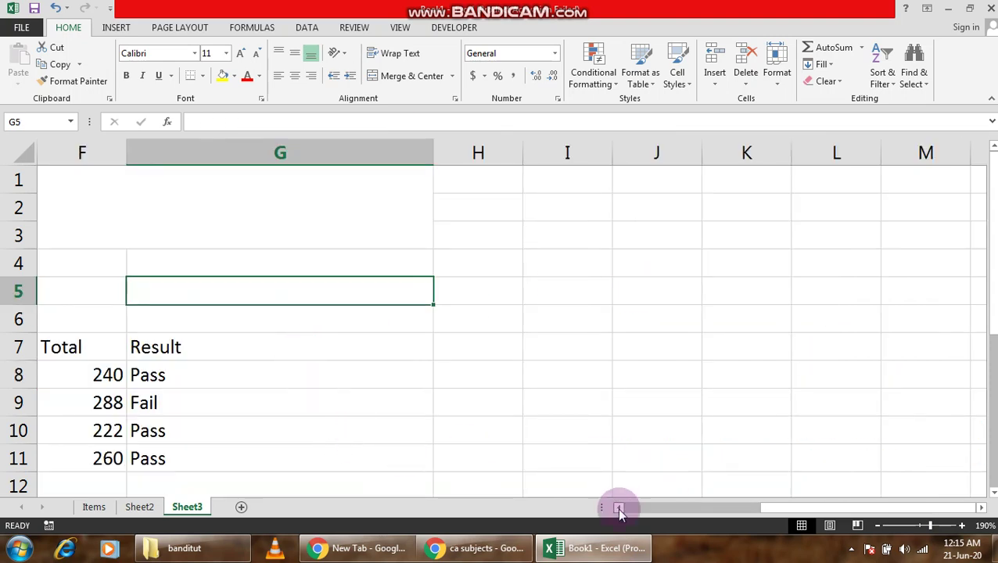
left_click_drag(622, 516, 619, 509)
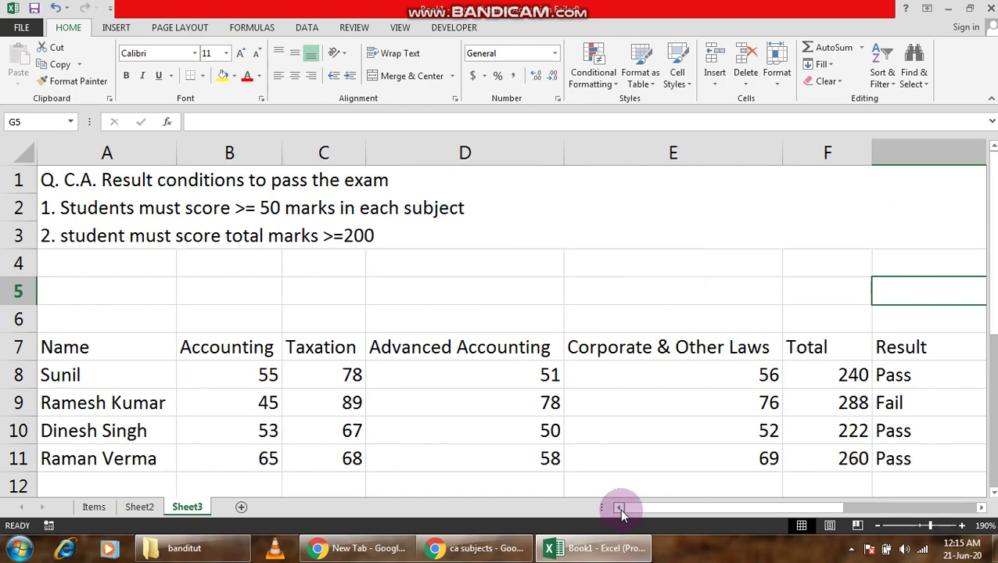
left_click(853, 549)
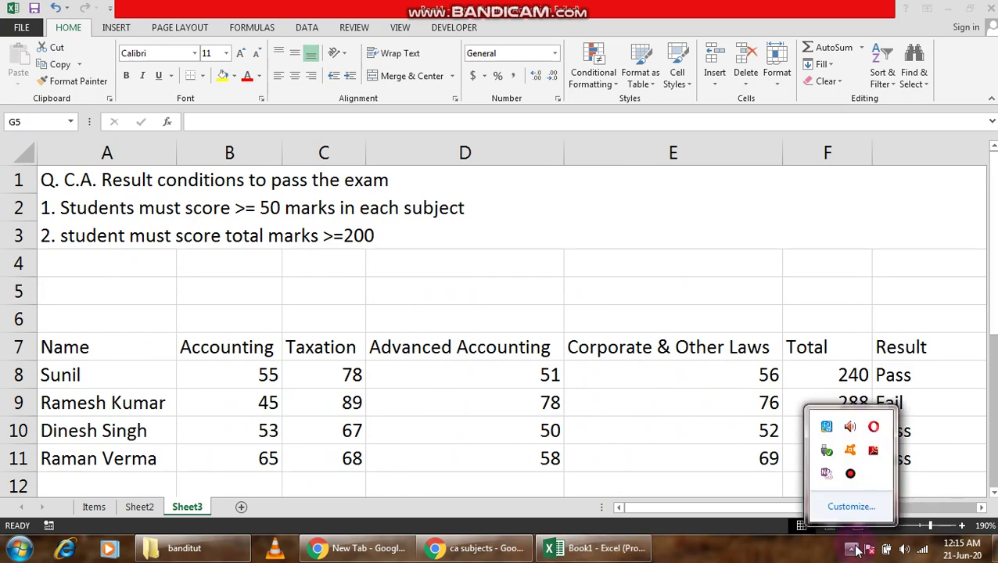
left_click(852, 474)
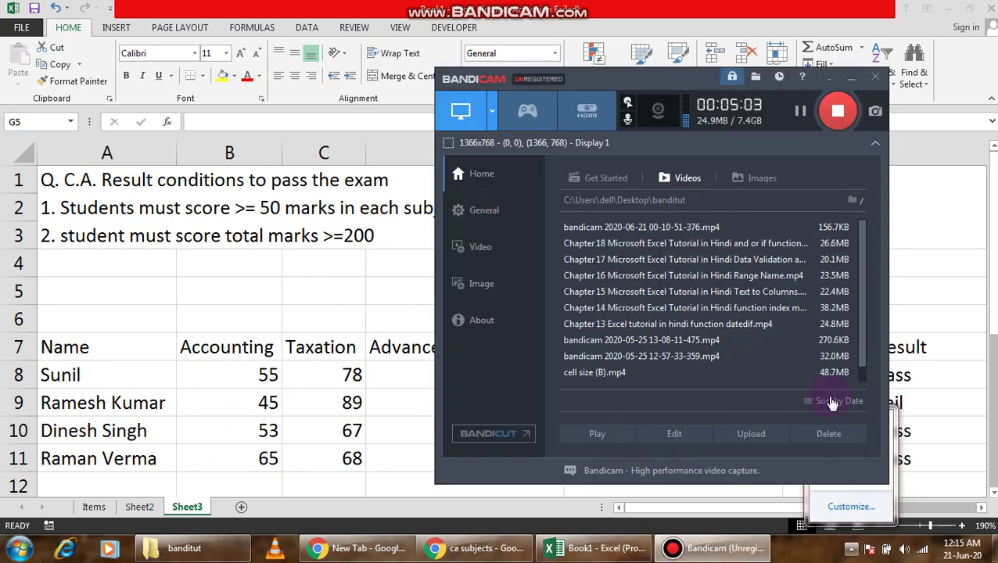